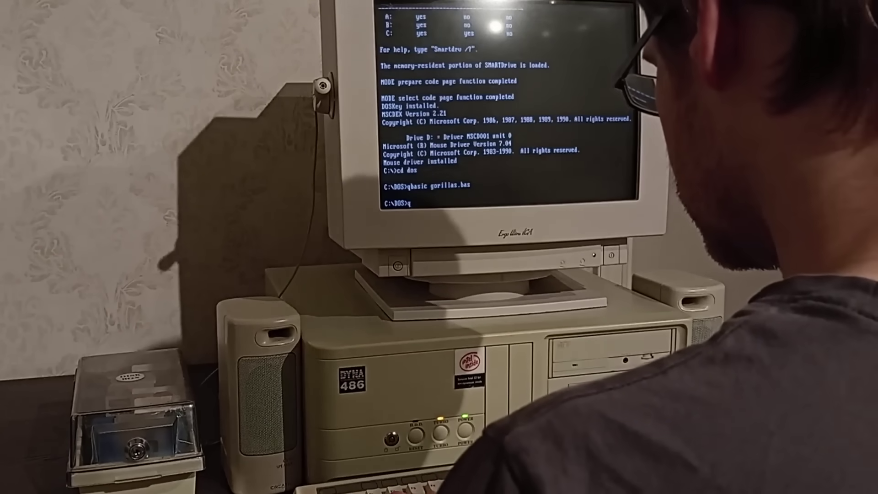
# Clear the screen and load gorilla.bas in QBasic
pyautogui.press('Return')
pyautogui.write('cls')
pyautogui.press('Return')
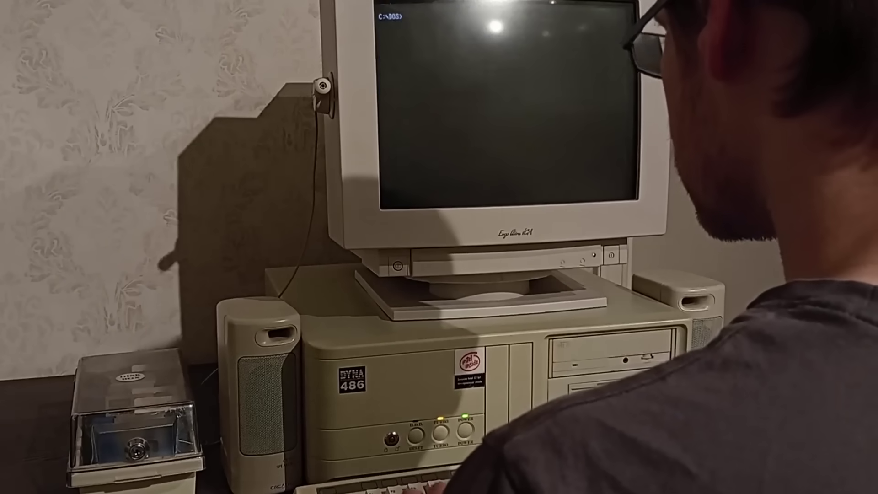
pyautogui.write('qbasic goril')
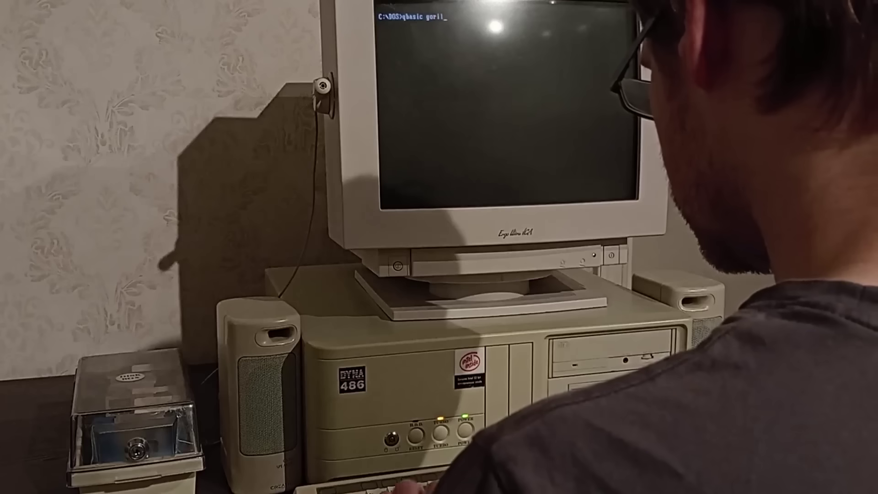
pyautogui.write('la.bas')
pyautogui.press('Return')
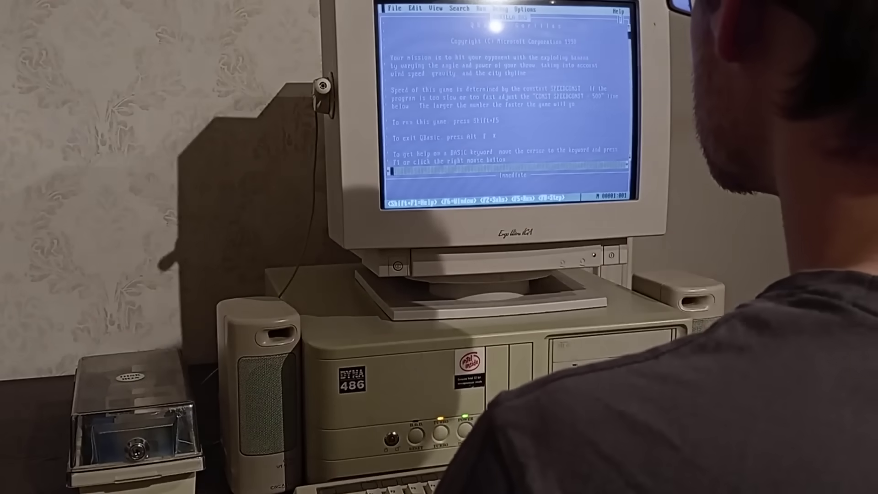
# Run Gorillas with Shift+F5, throw bananas, and dismiss the game-over score screen
pyautogui.hotkey('alt', 'e')
pyautogui.press('Right')
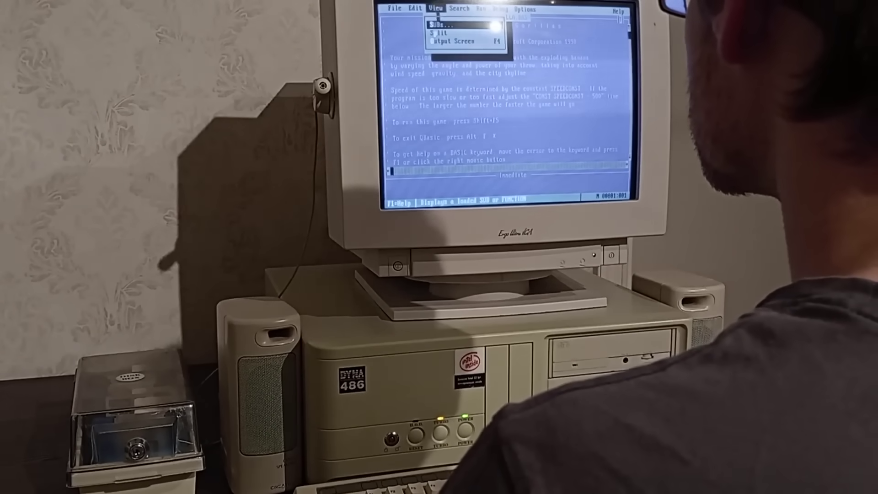
pyautogui.hotkey('shift', 'F5')
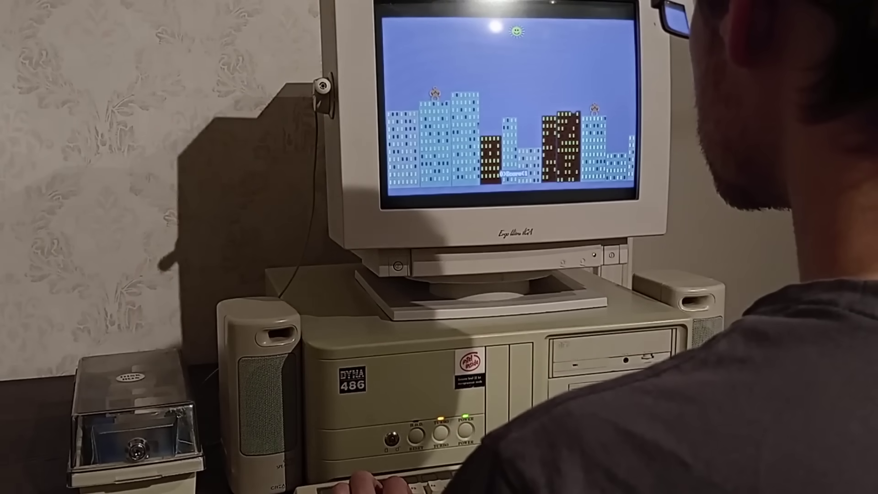
pyautogui.press('Return')
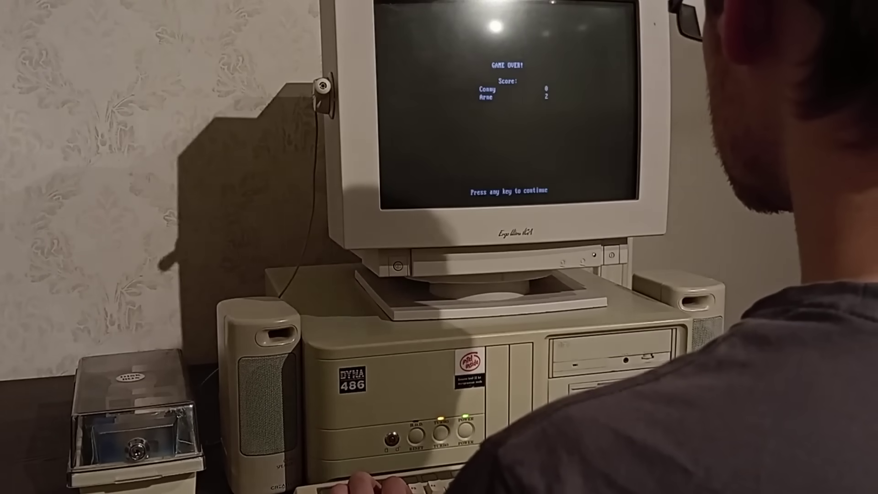
pyautogui.press('space')
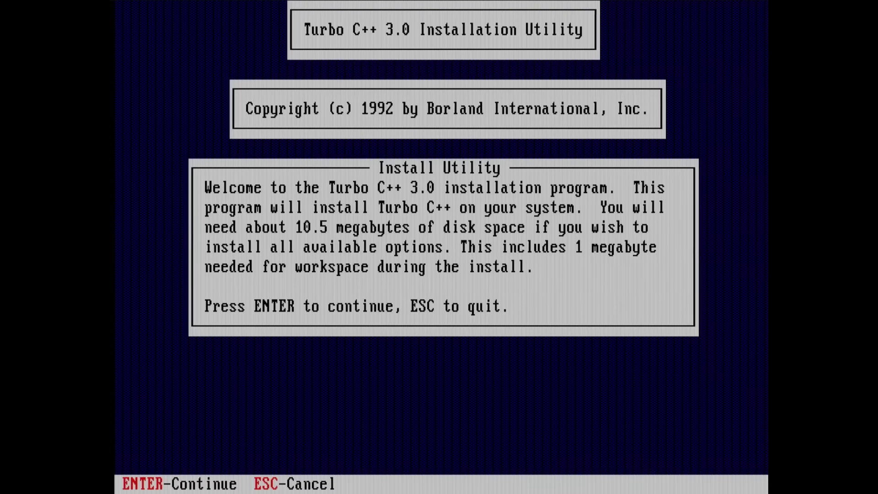
# Accept source drive A and start editing the Turbo C++ directory toward C:\PROGTC
pyautogui.press('Return')
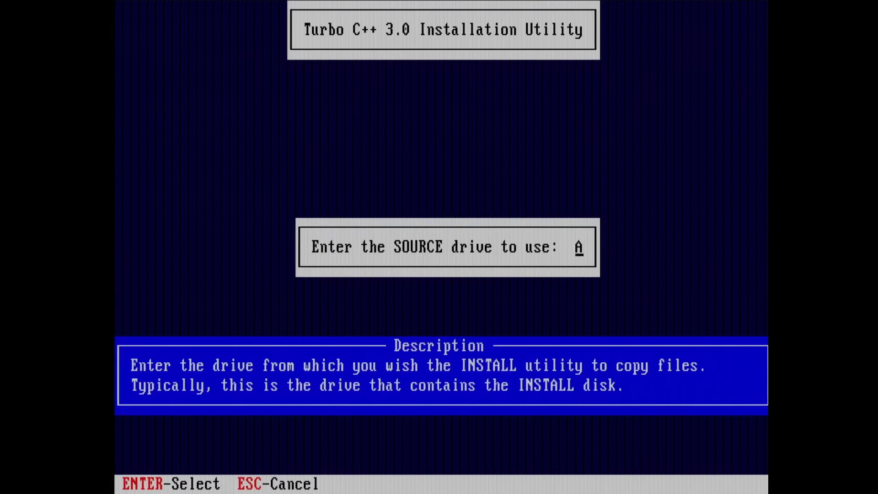
pyautogui.press('Return')
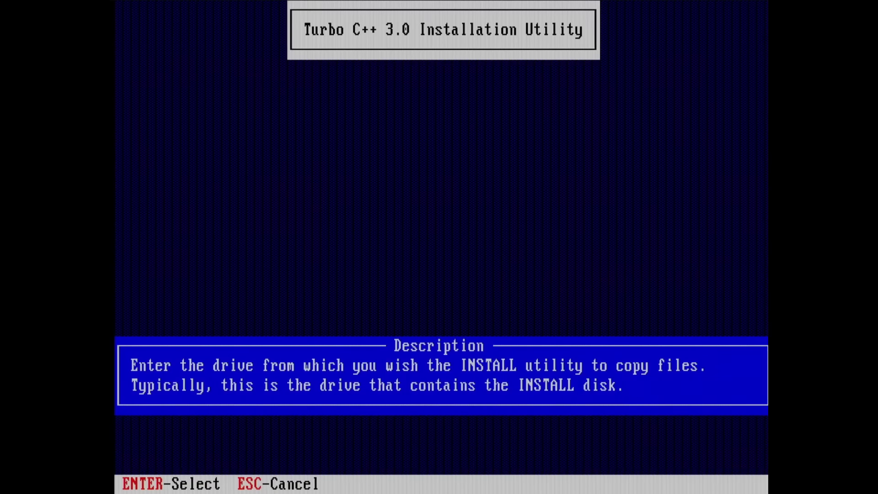
pyautogui.press('Return')
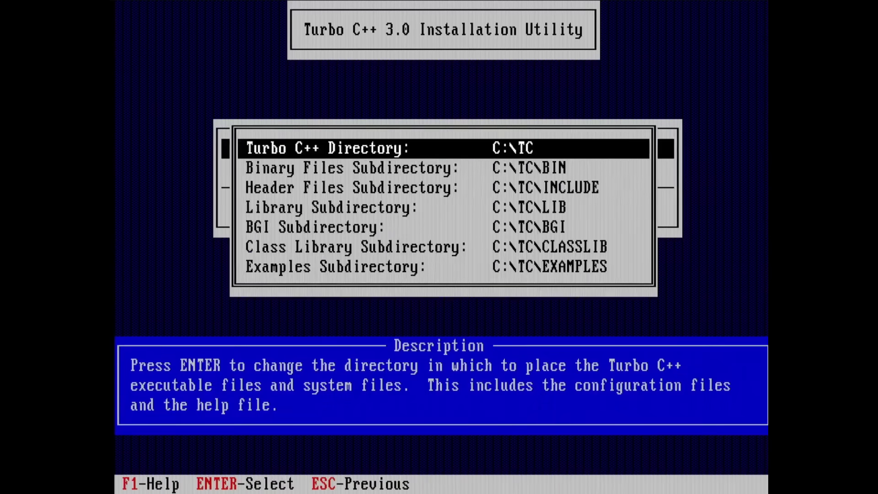
pyautogui.press('Return')
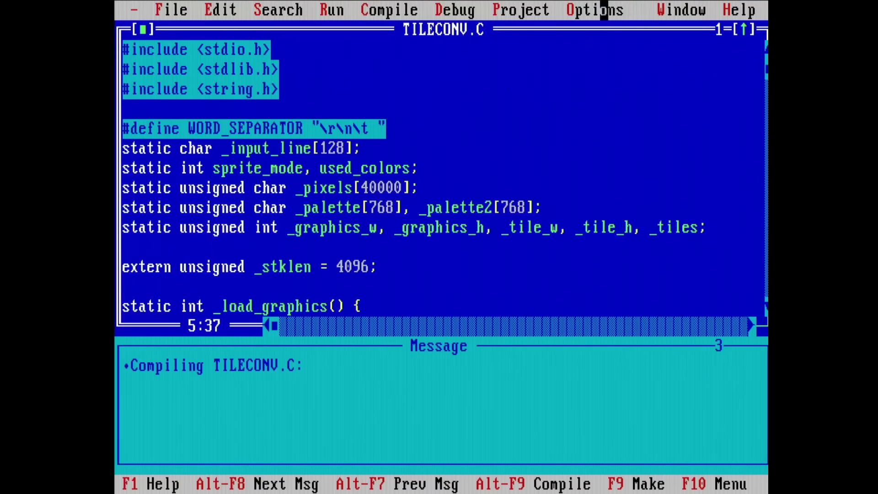
# Look through the Application and Code Generation option pages without changing anything
pyautogui.click(604, 10)
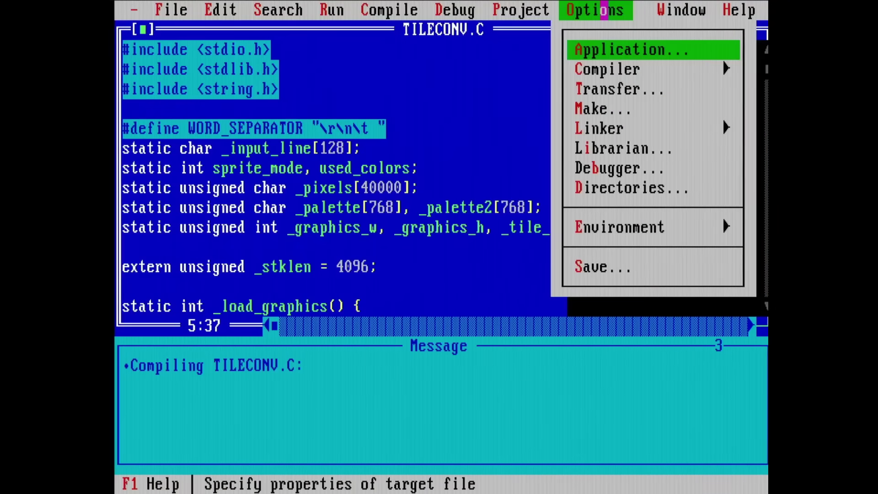
pyautogui.click(605, 50)
pyautogui.click(506, 345)
pyautogui.click(605, 9)
pyautogui.click(604, 69)
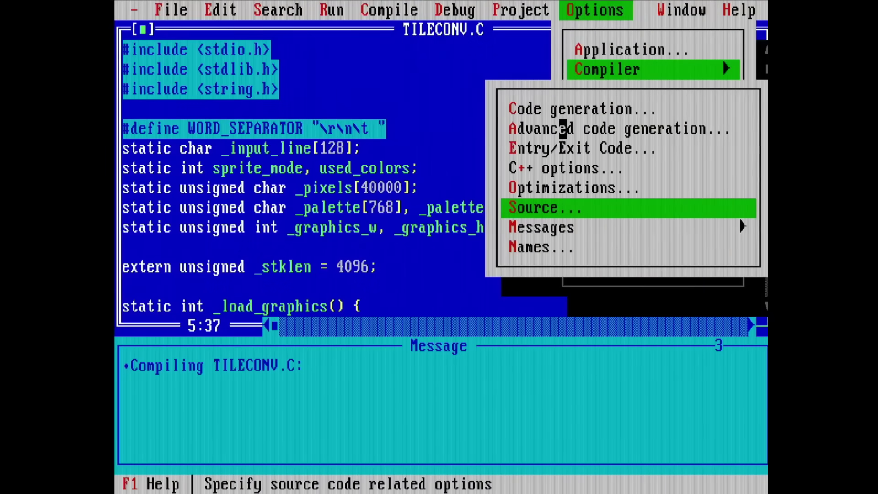
pyautogui.click(562, 108)
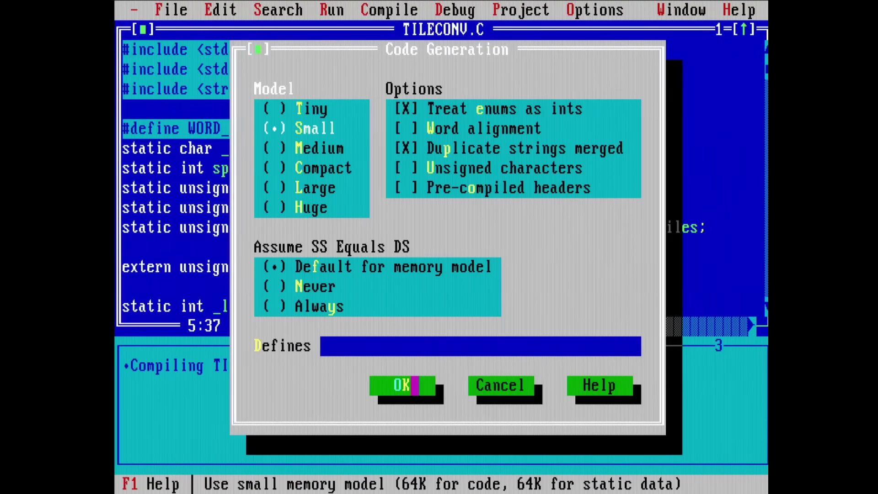
pyautogui.click(415, 385)
# Turn off Debug info in OBJs under Advanced code generation and confirm with OK
pyautogui.click(563, 9)
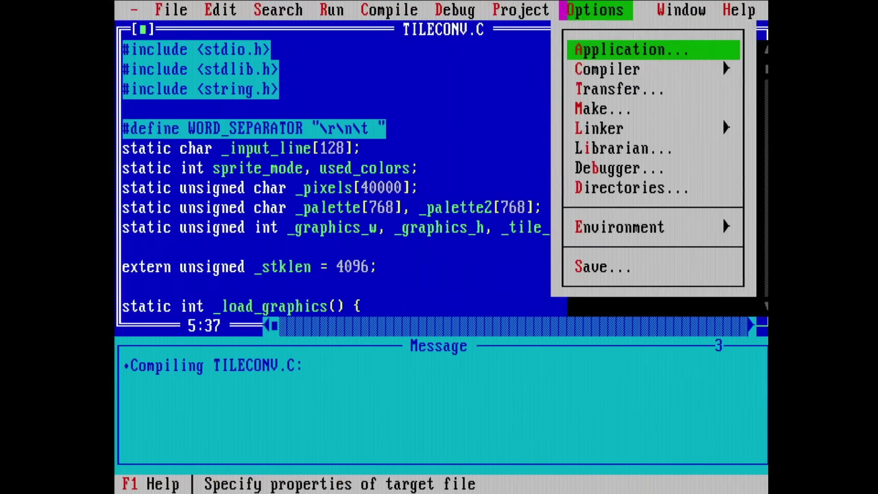
pyautogui.click(604, 69)
pyautogui.click(562, 128)
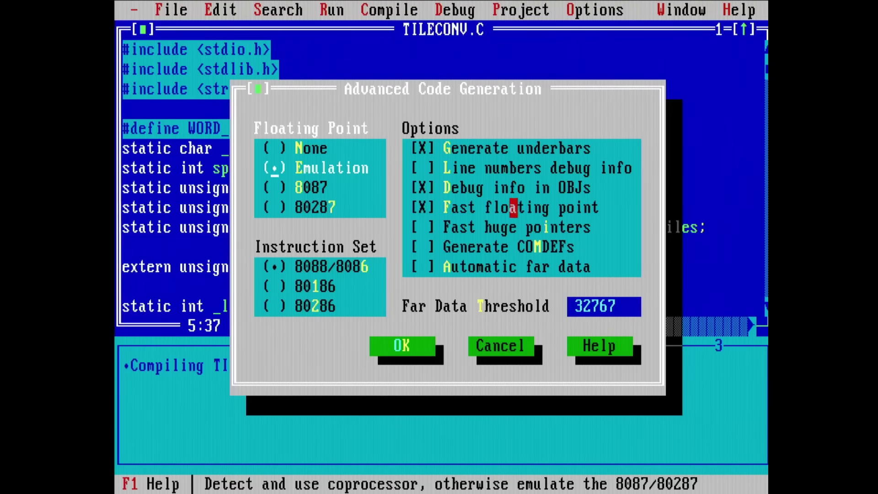
pyautogui.click(488, 187)
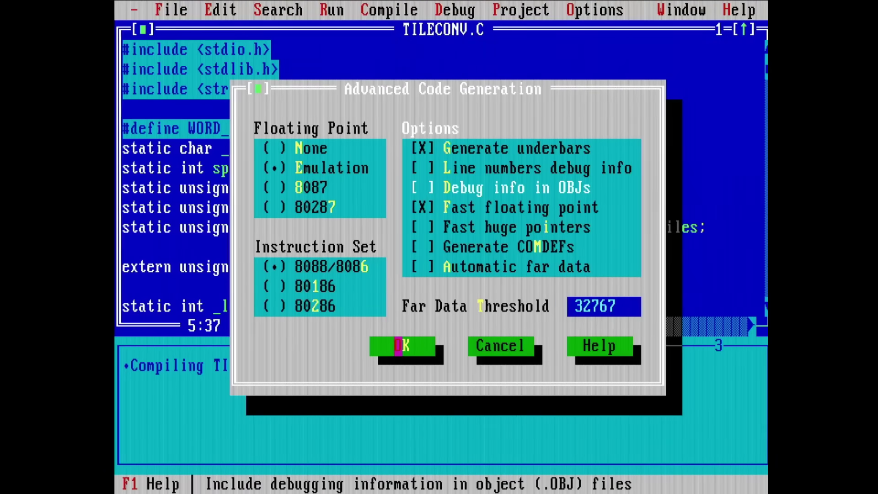
pyautogui.click(398, 346)
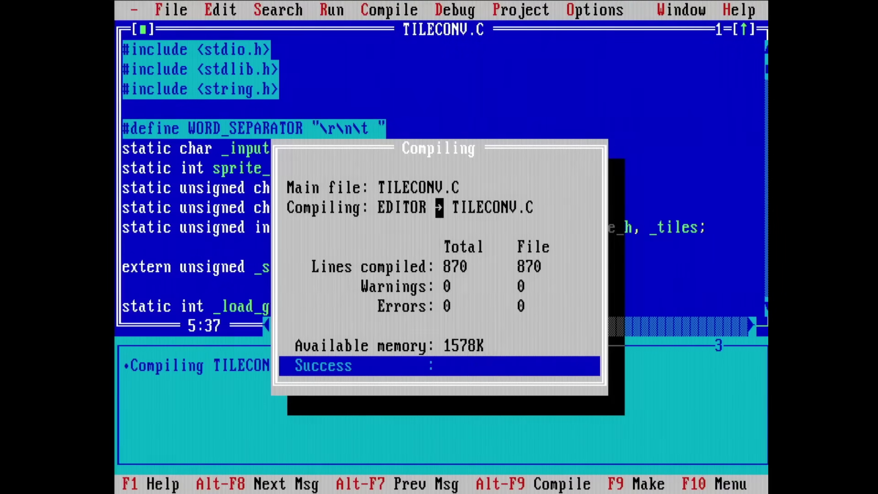
# Dismiss the compile report and list the built TILECONV files from a DOS shell
pyautogui.press('Return')
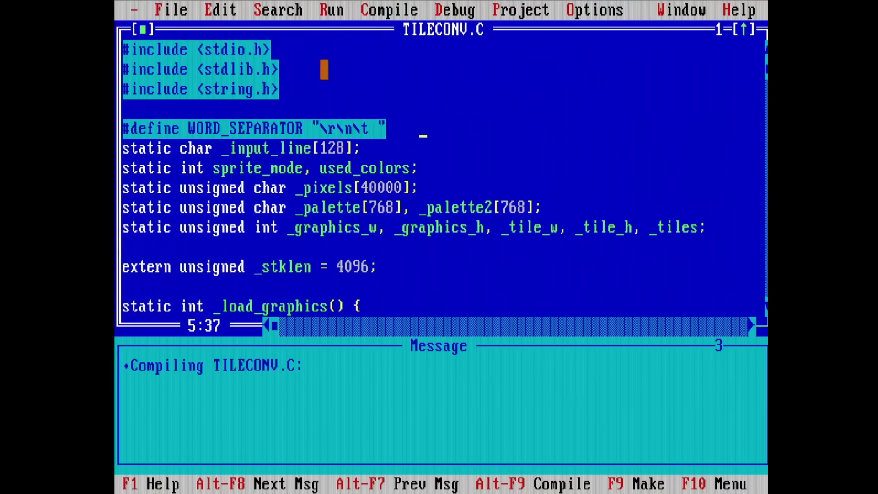
pyautogui.hotkey('alt', 'f')
pyautogui.press('Return')
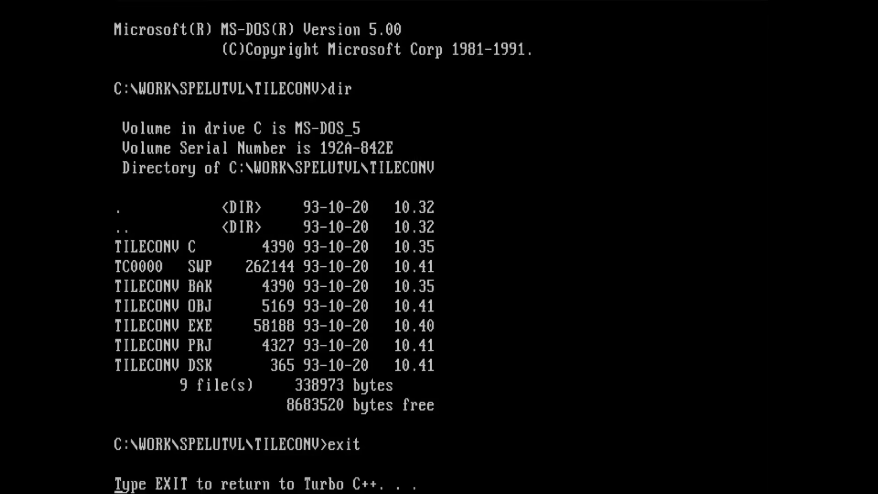
pyautogui.write('dir')
pyautogui.press('Return')
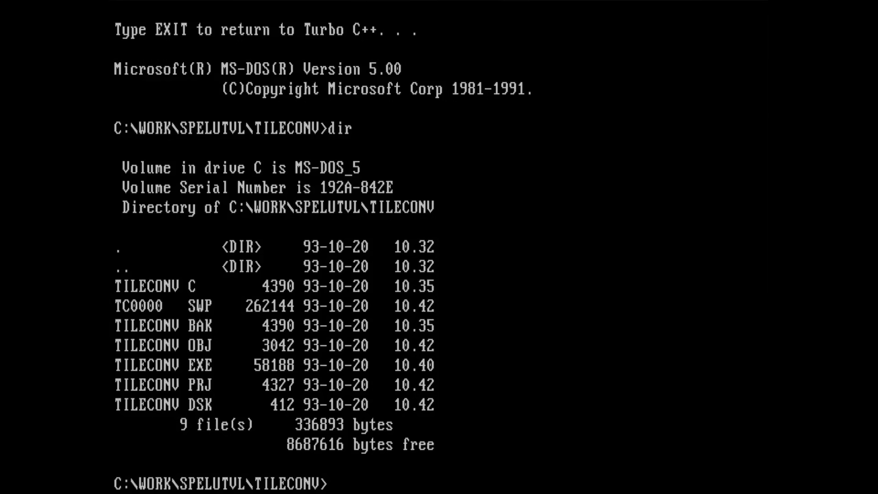
pyautogui.write('exit')
# Return to Turbo C++, relaunch it in the new SPELUTVL src folder, and shell to DOS
pyautogui.press('Return')
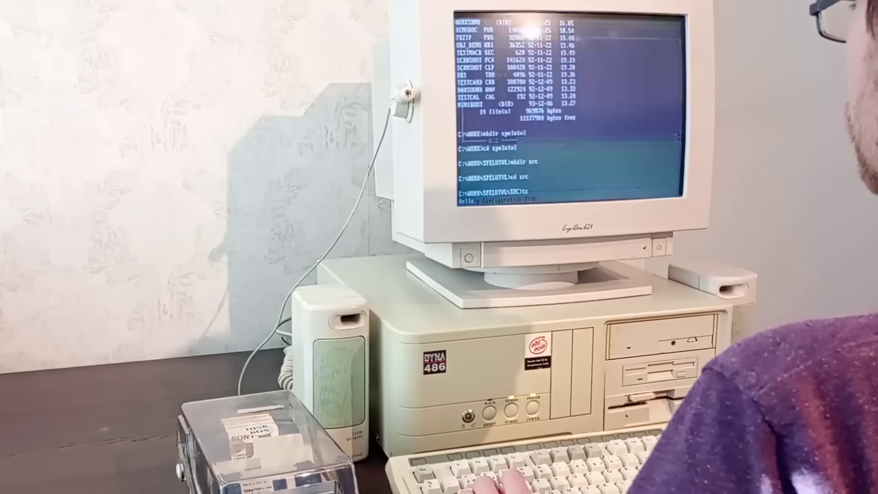
pyautogui.press('Return')
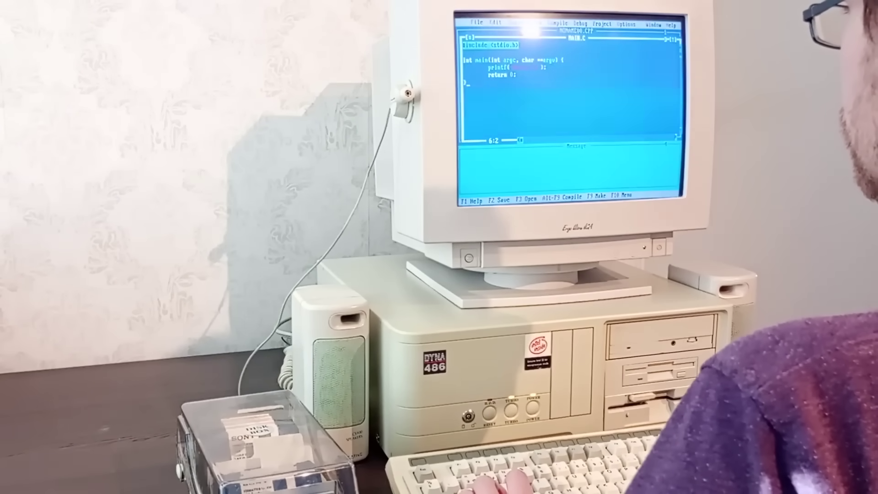
pyautogui.hotkey('alt', 'f')
pyautogui.write('dpangstufd')
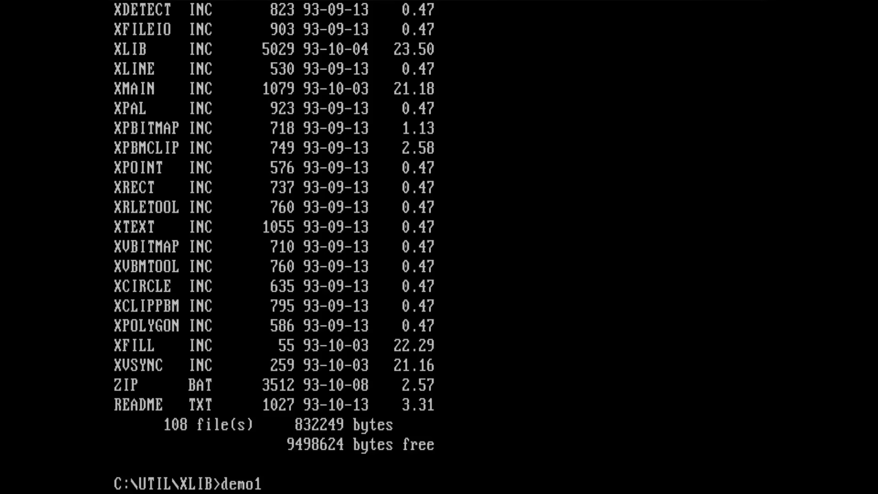
# Run the XLIB demo1 program and advance past its intro screen
pyautogui.press('Return')
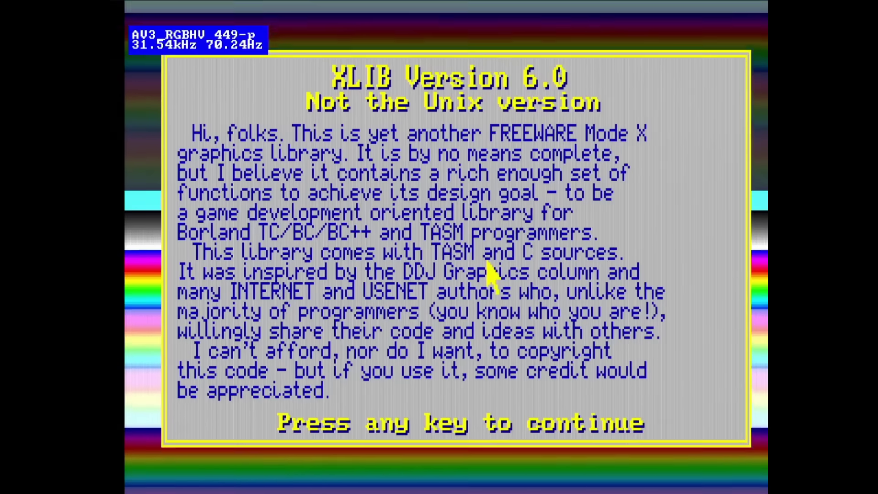
pyautogui.press('Return')
pyautogui.press('Return')
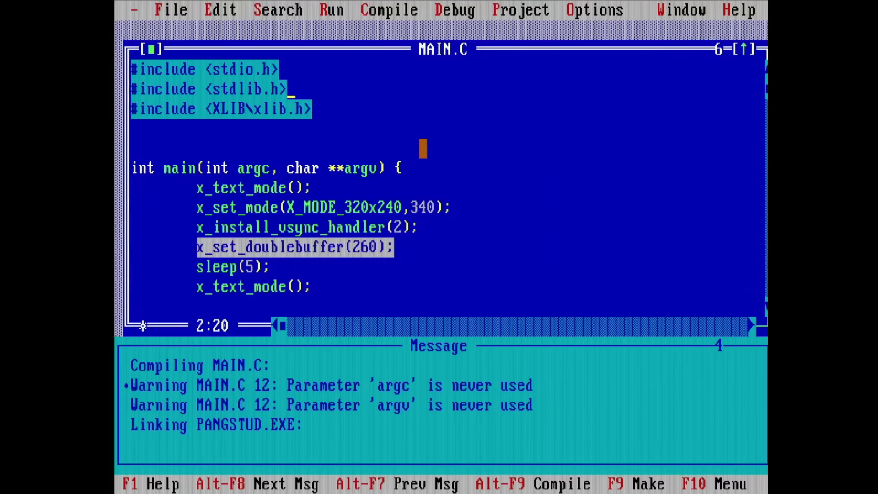
# Build PANGSTUD and step through the compiler messages to the argv warning
pyautogui.press('F9')
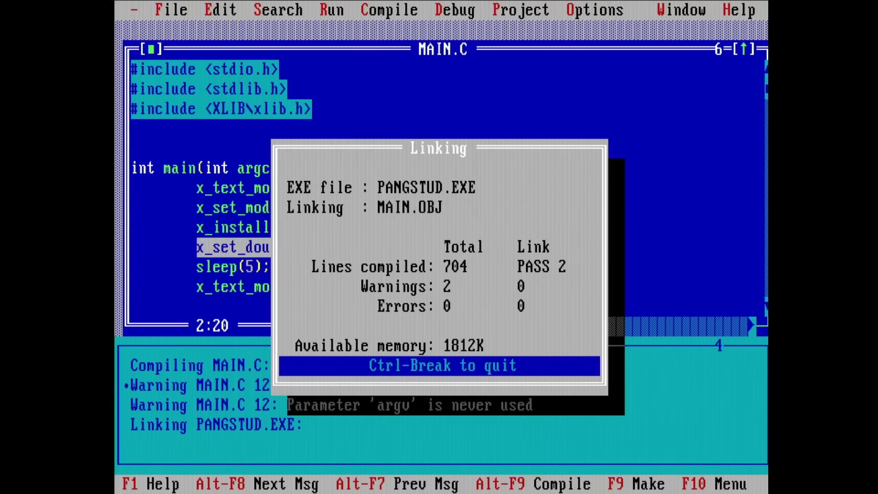
pyautogui.press('Return')
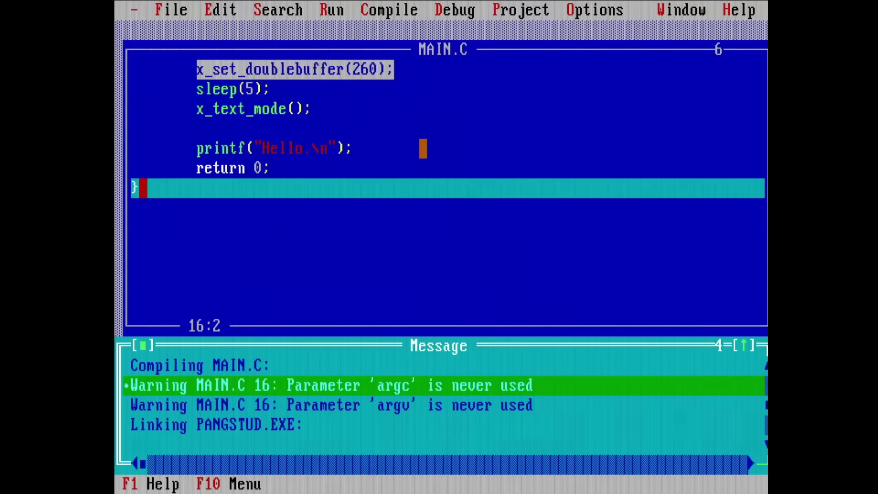
pyautogui.press('Up')
pyautogui.press('Down')
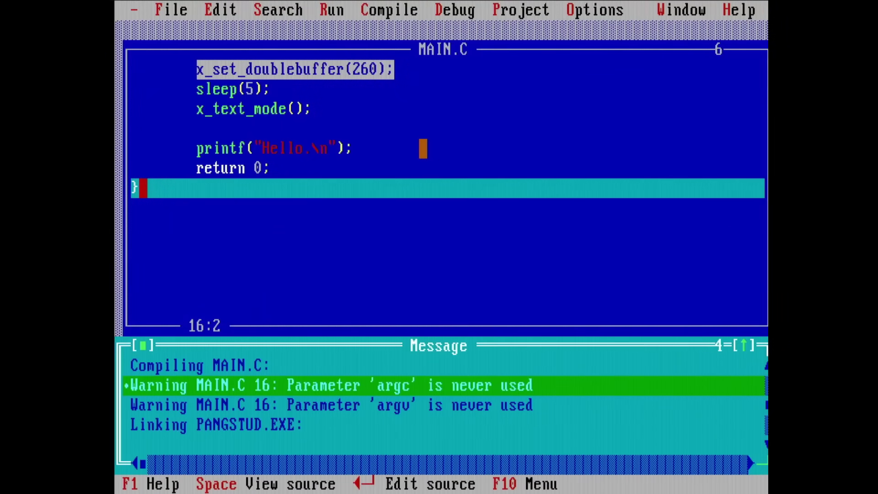
pyautogui.press('Down')
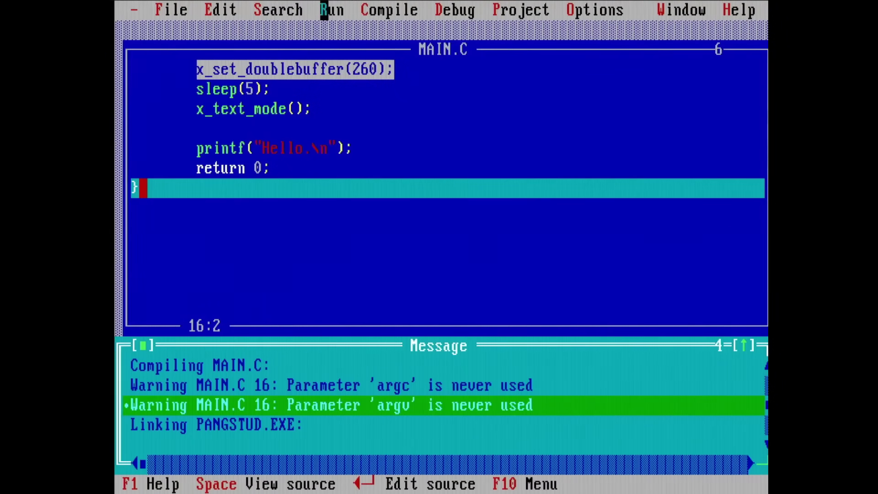
# Run the game, then recompile MAIN.C and launch the rebuilt game again
pyautogui.click(324, 10)
pyautogui.click(348, 50)
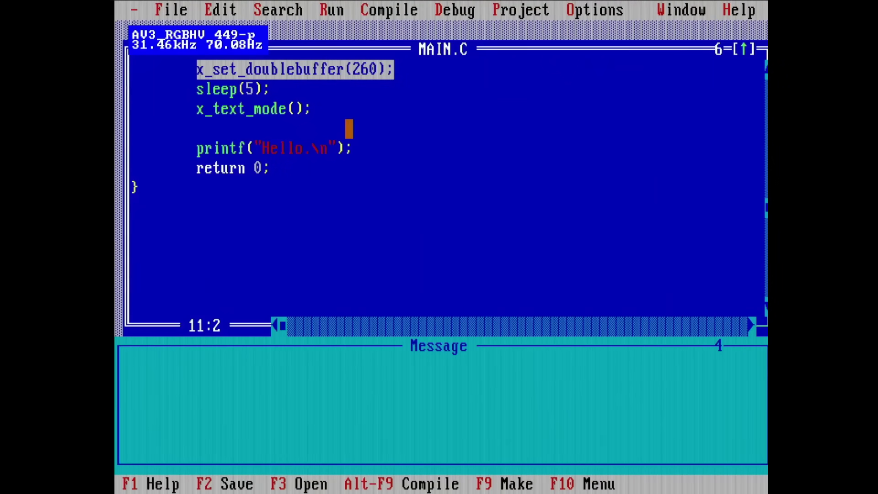
pyautogui.click(423, 187)
pyautogui.press('F9')
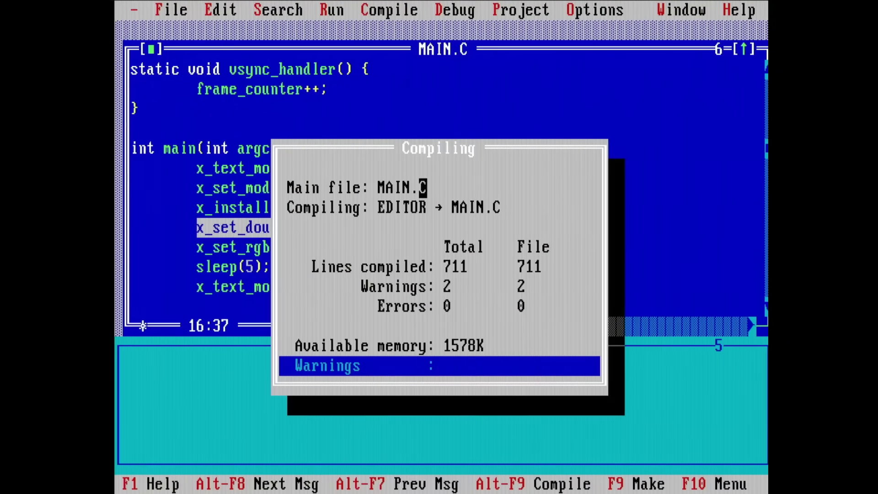
pyautogui.press('Return')
pyautogui.click(341, 10)
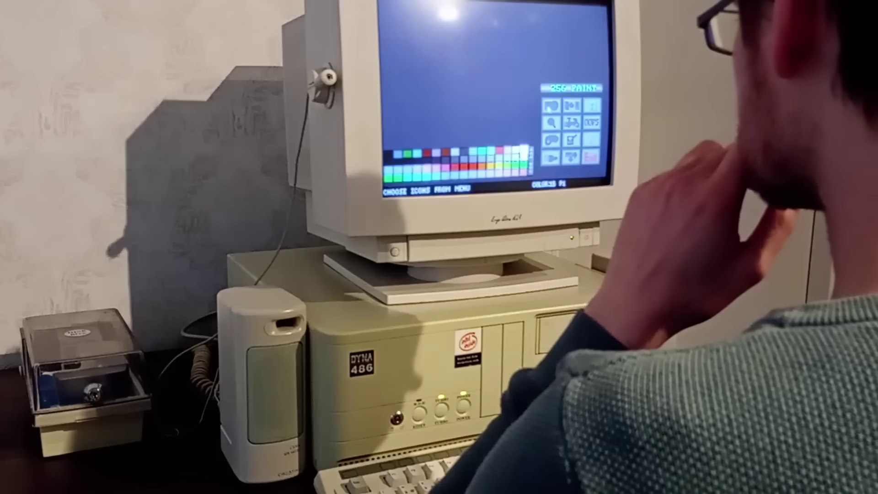
# Draw a rectangle between two corners on the dark canvas, then pick white
pyautogui.click(382, 72)
pyautogui.click(439, 141)
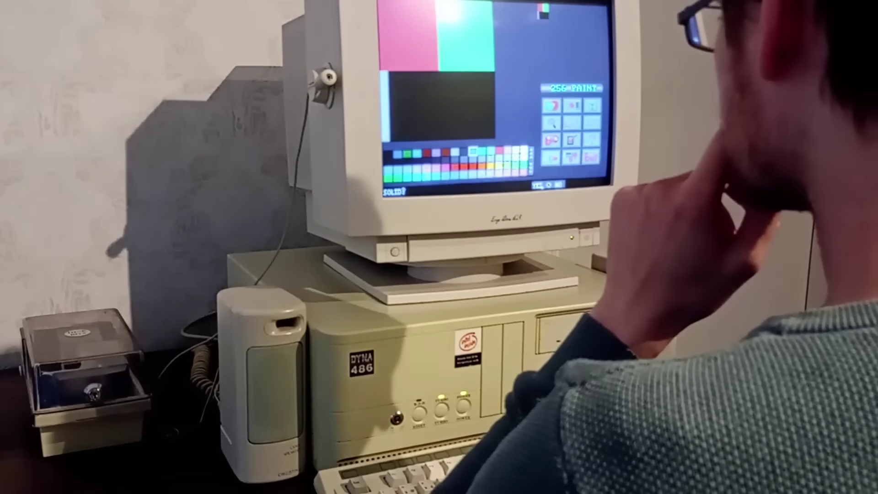
pyautogui.click(525, 151)
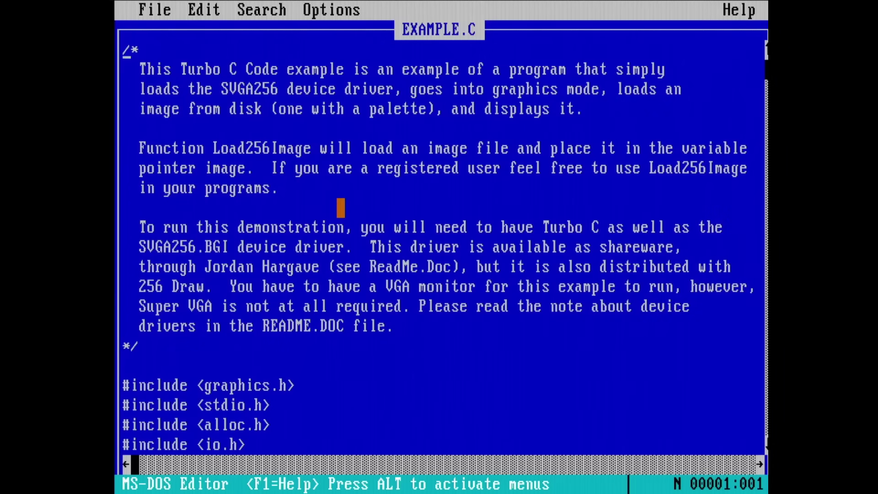
# Page down in TILECONV.C to the palette read, then open and dismiss the File menu
pyautogui.press('pagedown')
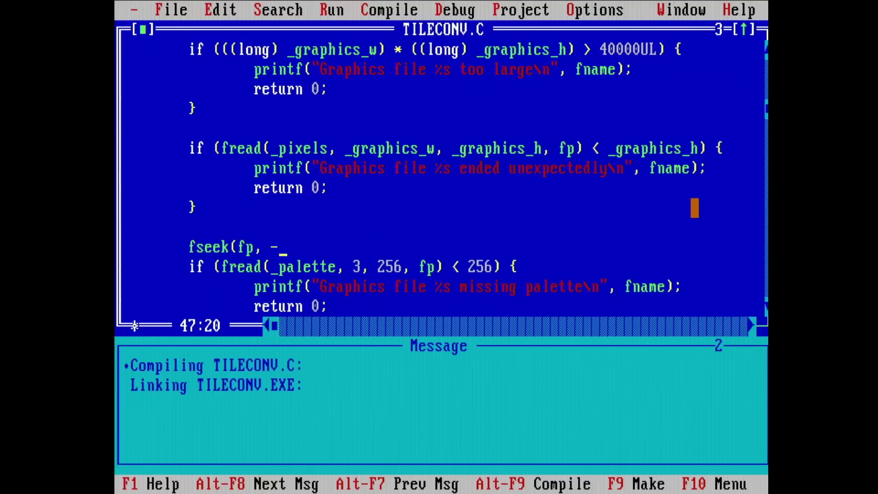
pyautogui.write('768, S')
pyautogui.write('EEK_END);')
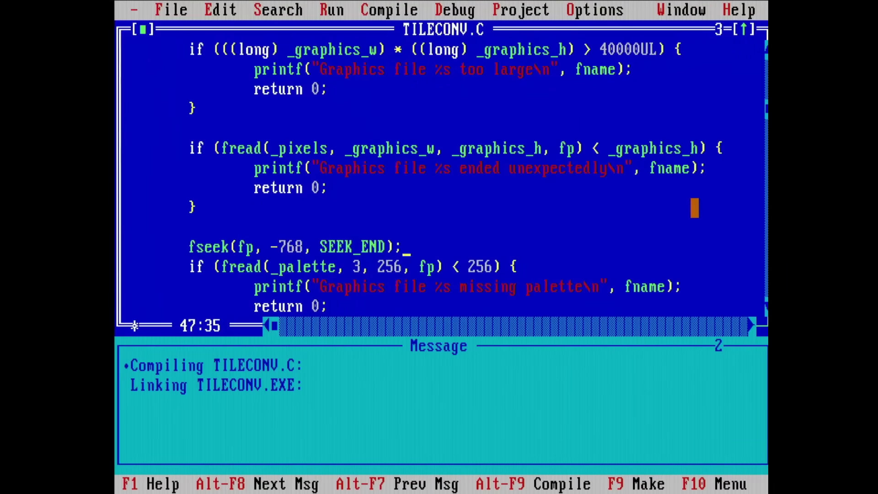
pyautogui.hotkey('alt', 'f')
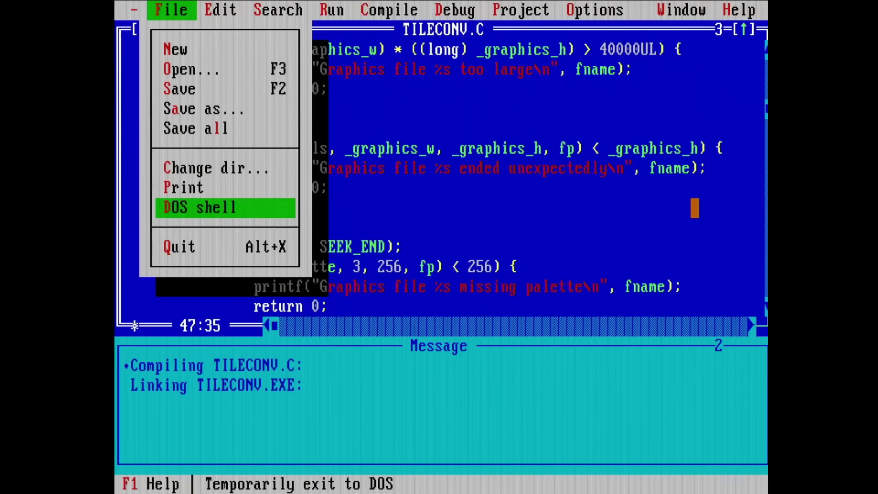
pyautogui.press('Escape')
pyautogui.press('Escape')
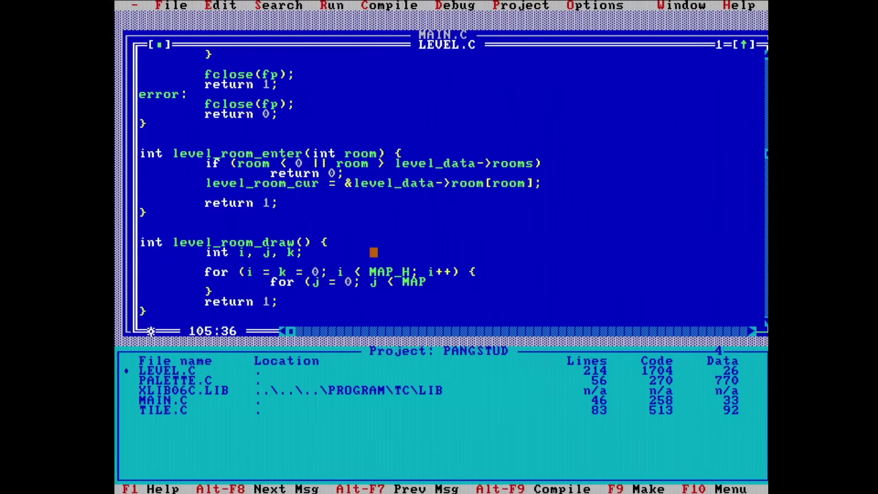
# Open the File menu, then bring up the Window List of open editor windows
pyautogui.hotkey('alt', 'f')
pyautogui.press('Down')
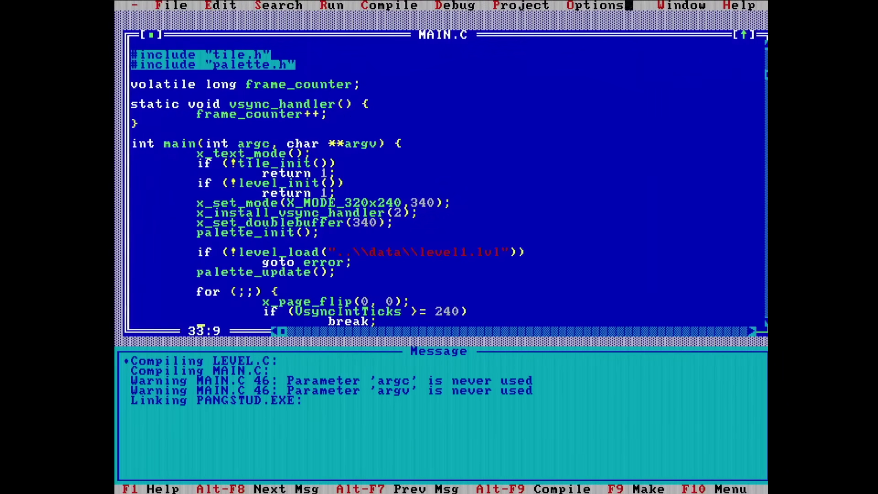
pyautogui.click(662, 6)
pyautogui.click(601, 183)
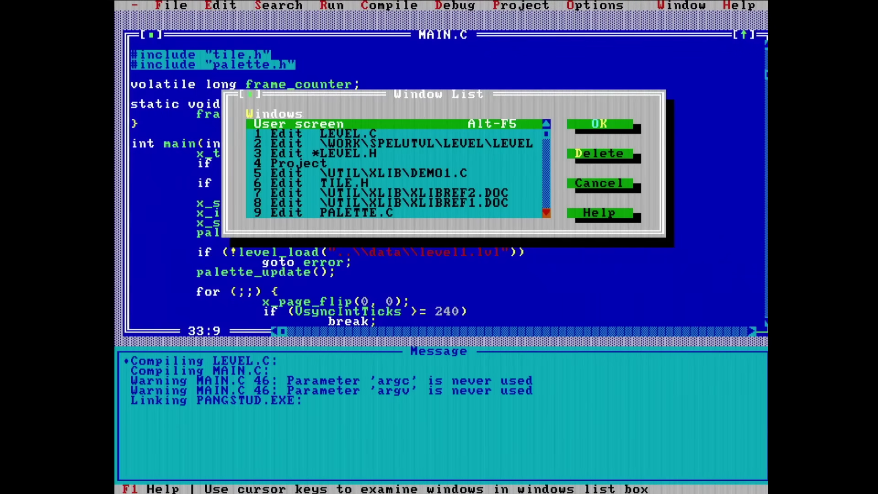
# Cancel the Window List and show the PANGSTUD Project Manager with Window > Project
pyautogui.press('Down')
pyautogui.press('Down')
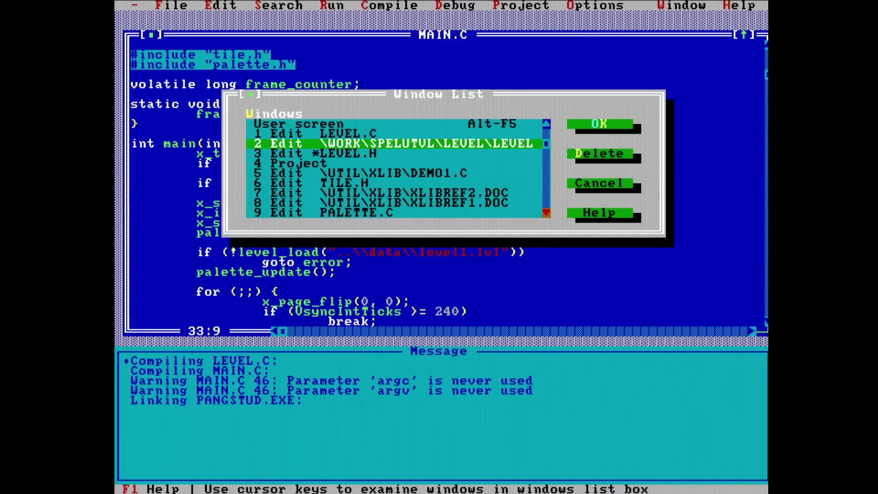
pyautogui.click(580, 193)
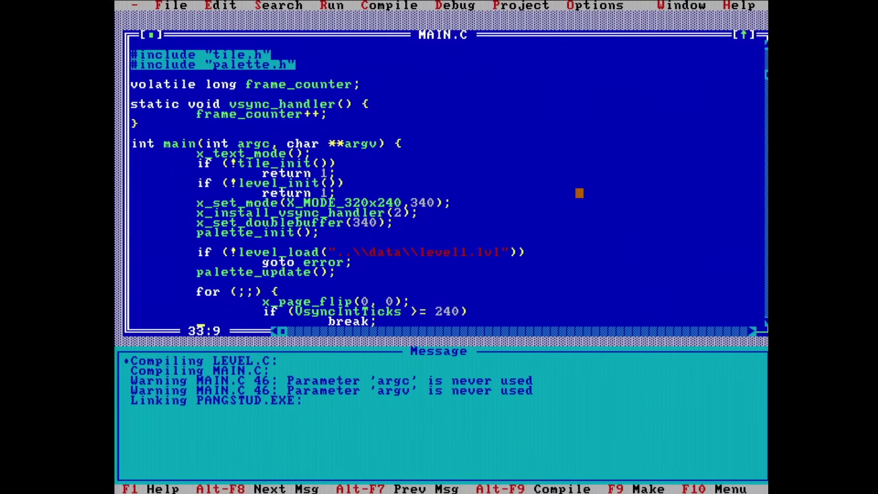
pyautogui.click(706, 6)
pyautogui.click(588, 157)
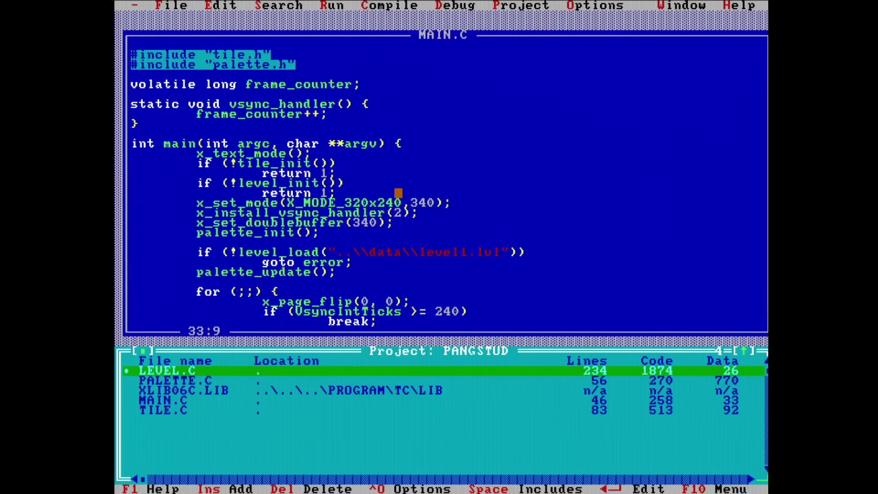
# Open TILE.C from the project and add new lines below the colors declaration
pyautogui.doubleClick(176, 410)
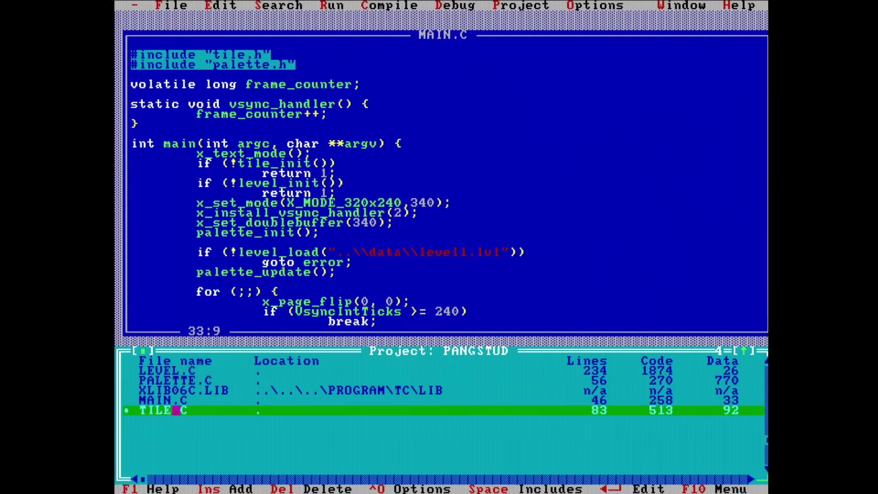
pyautogui.press('pagedown')
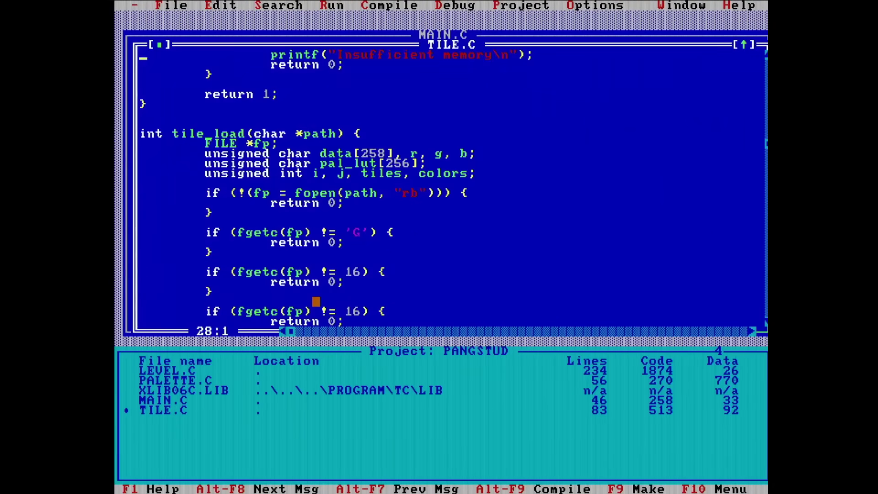
pyautogui.press('pagedown')
pyautogui.press('pagedown')
pyautogui.press('pageup')
pyautogui.press('pageup')
pyautogui.press('pageup')
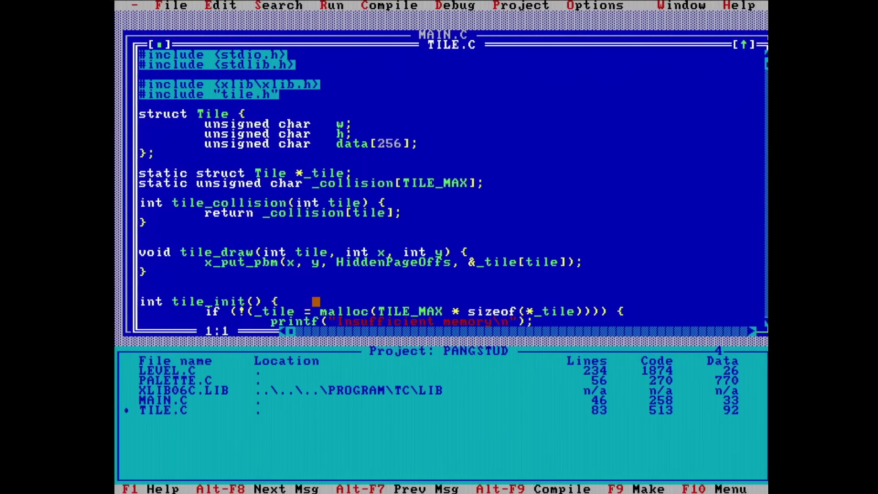
pyautogui.press('pagedown')
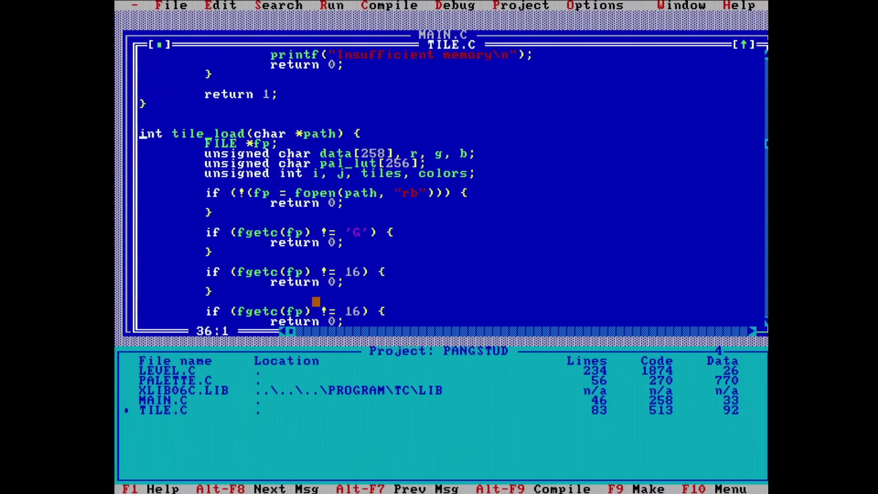
pyautogui.press('End')
pyautogui.press('Return')
pyautogui.press('Return')
pyautogui.write('palette_re')
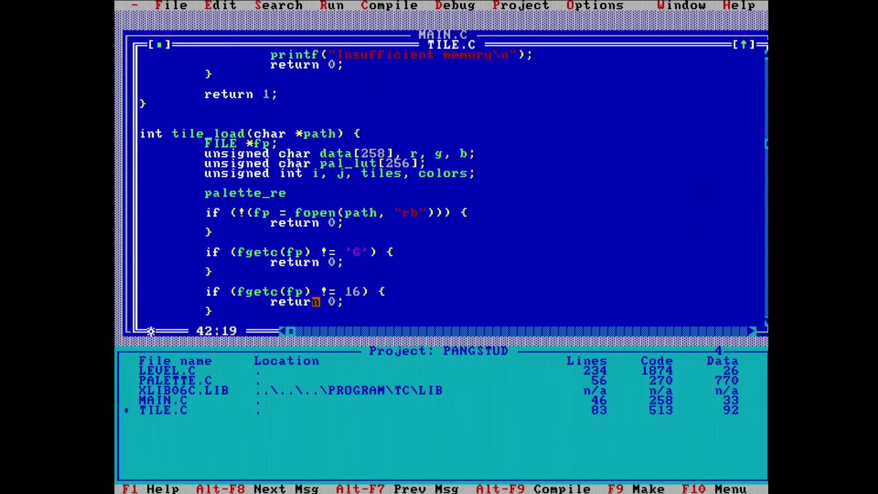
pyautogui.write('set();')
# Insert a blank line after the tile.h include and rebuild PANGSTUD with two warnings
pyautogui.hotkey('ctrl', 'pageup')
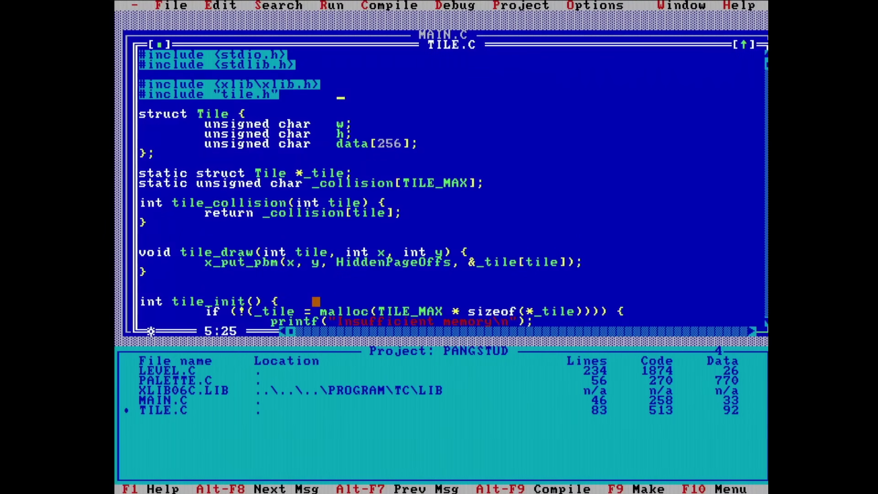
pyautogui.press('Up')
pyautogui.press('Up')
pyautogui.press('Home')
pyautogui.press('Return')
pyautogui.write('include ')
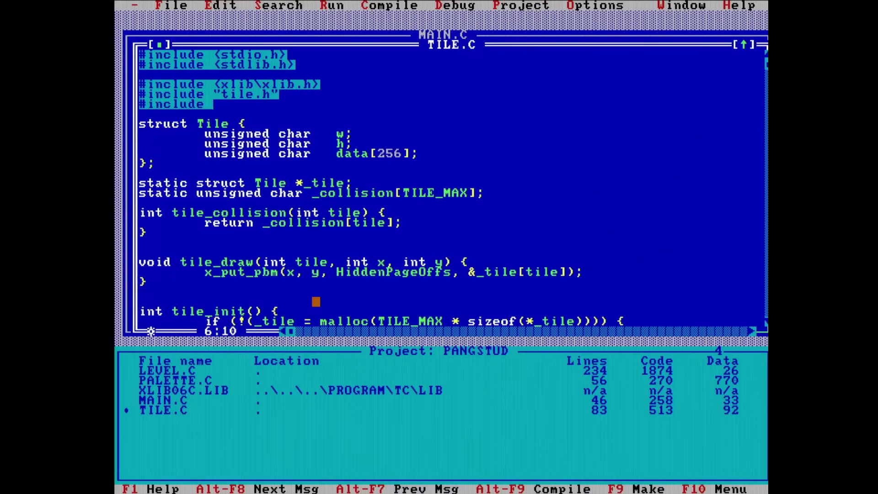
pyautogui.write('"palette.h"')
pyautogui.press('pagedown')
pyautogui.press('pagedown')
pyautogui.press('pageup')
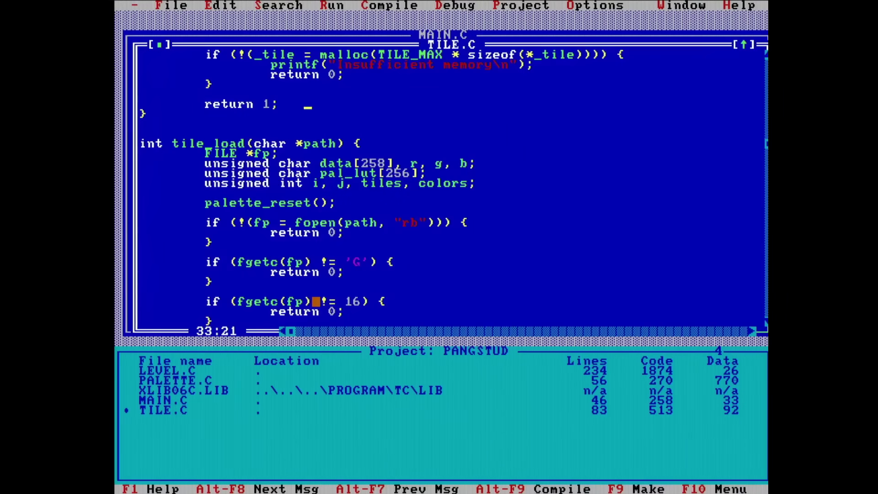
pyautogui.press('F9')
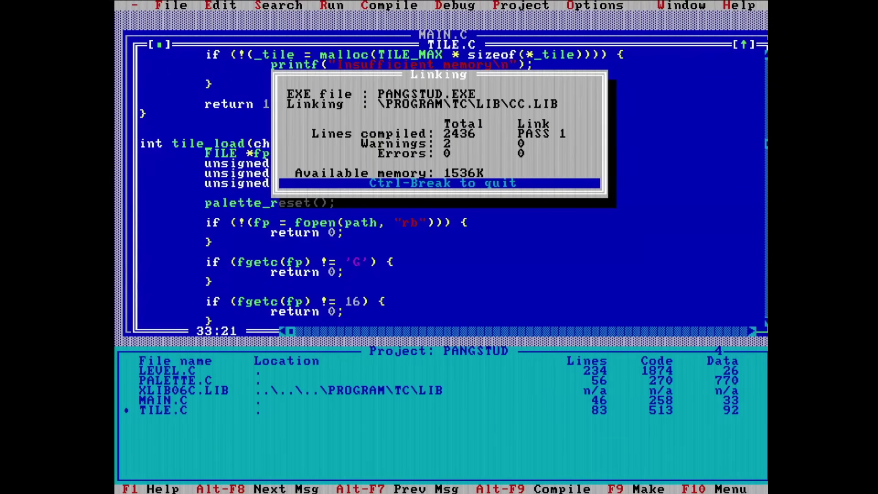
pyautogui.press('Return')
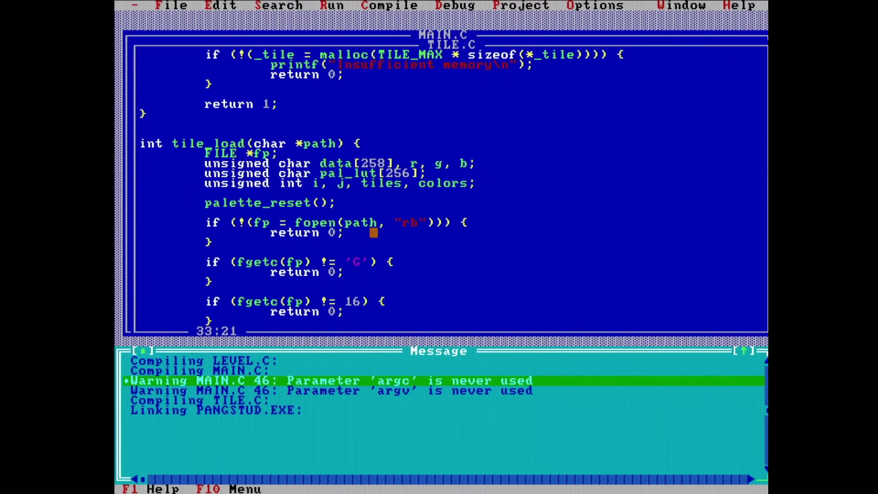
# Extend the black block rightward across the pink canvas
pyautogui.click(431, 34)
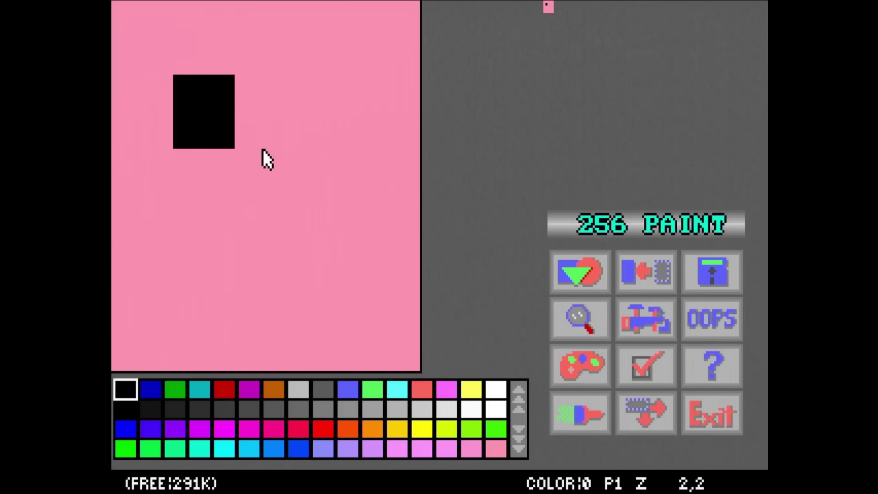
pyautogui.click(260, 124)
pyautogui.click(313, 124)
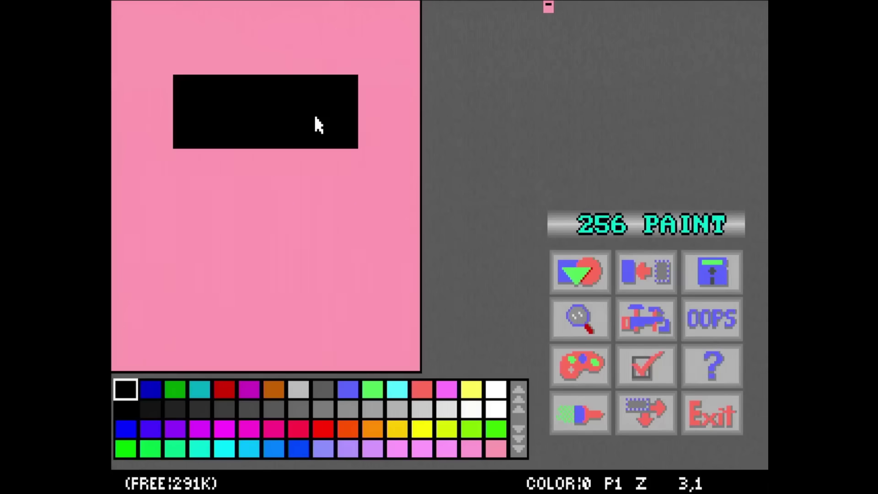
# Repaint the block's left part pink, then resume painting in black
pyautogui.rightClick(150, 115)
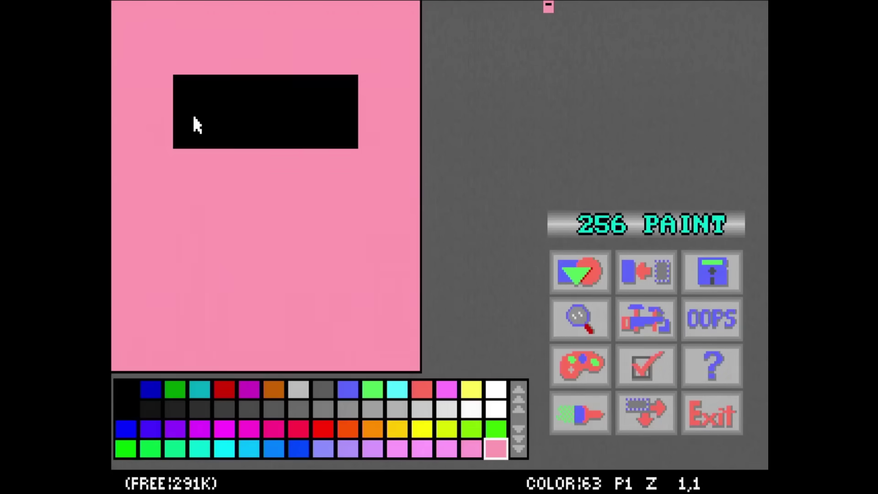
pyautogui.click(198, 115)
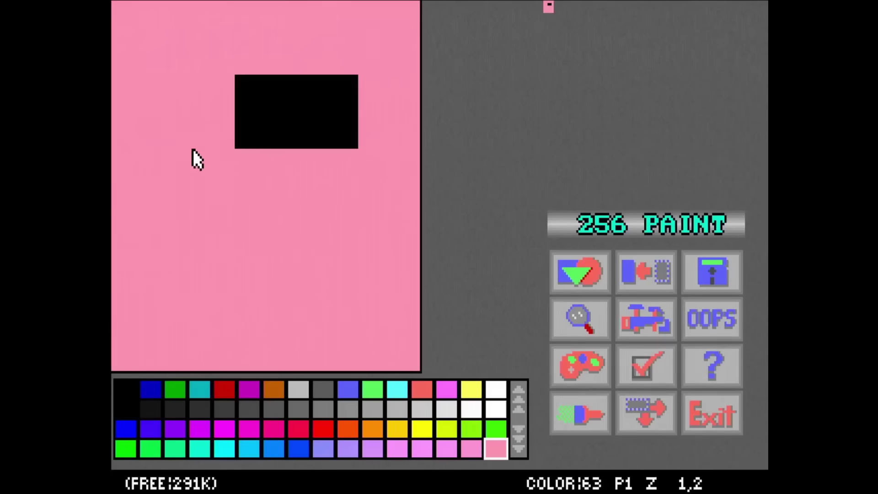
pyautogui.rightClick(269, 112)
pyautogui.click(199, 186)
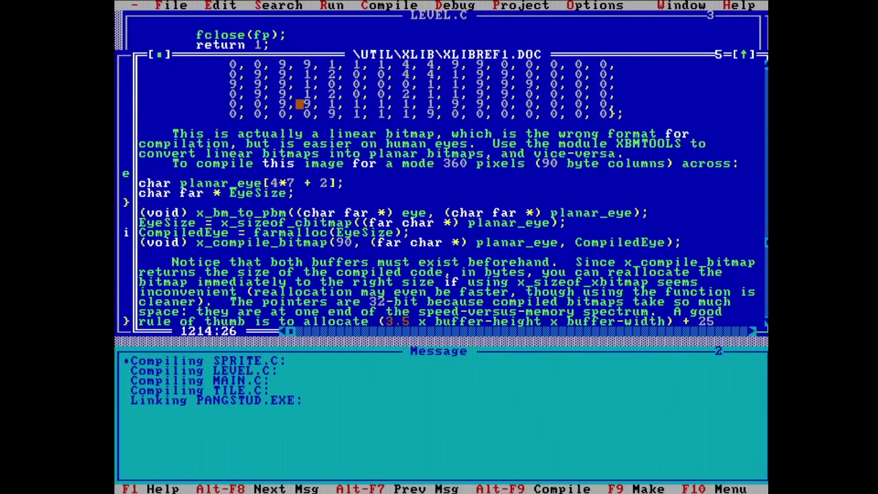
# Cut the sz = x_sizeof_cbitmap line (line 107) out of SPRITE.C
pyautogui.click(332, 14)
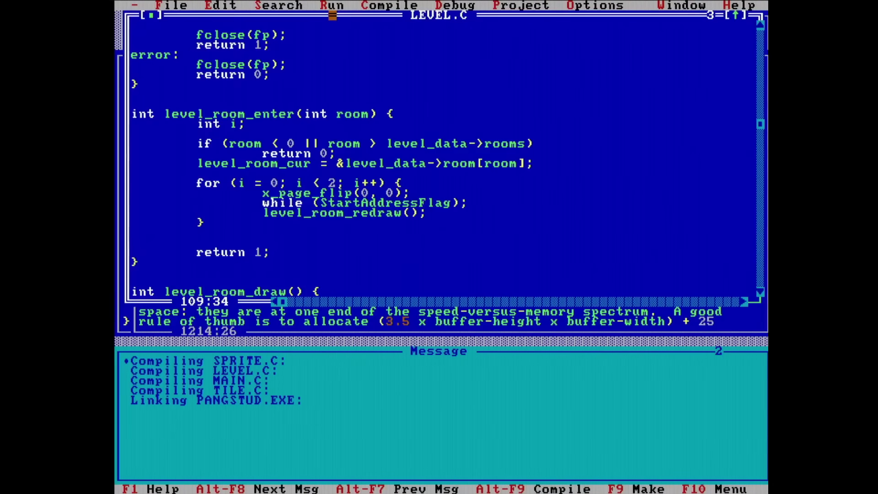
pyautogui.click(118, 173)
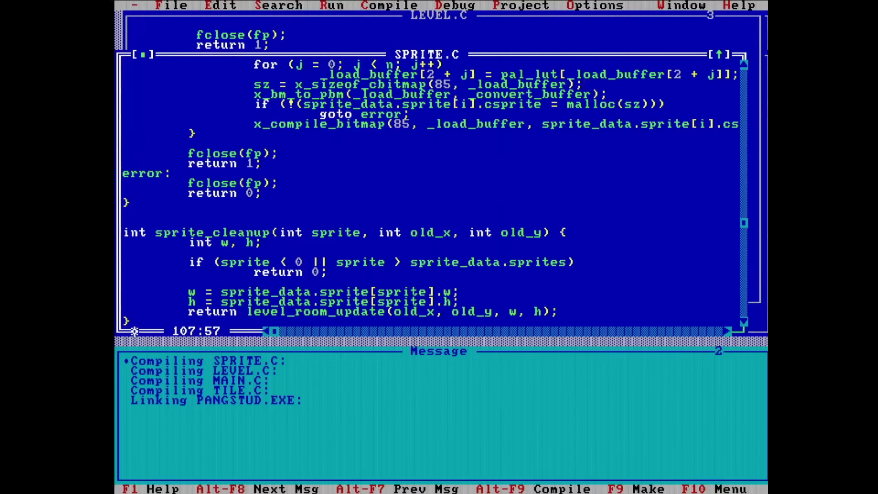
pyautogui.moveTo(580, 84); pyautogui.dragTo(255, 85)
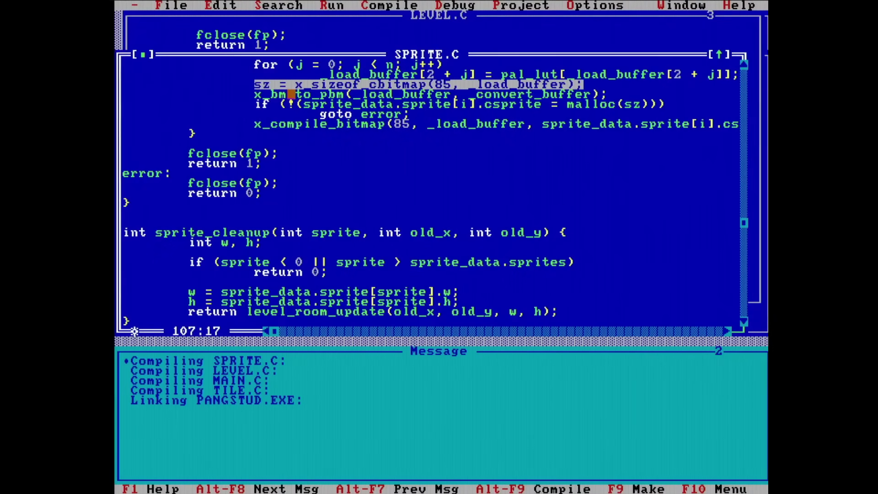
pyautogui.click(233, 5)
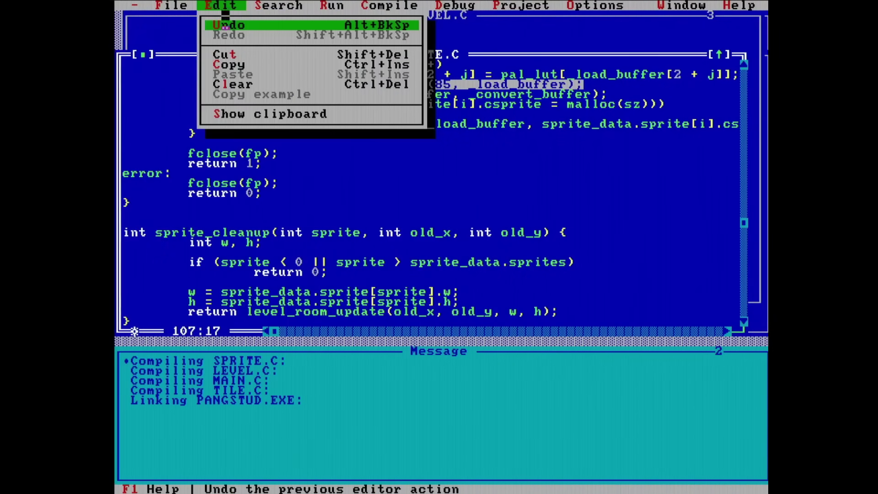
pyautogui.click(224, 54)
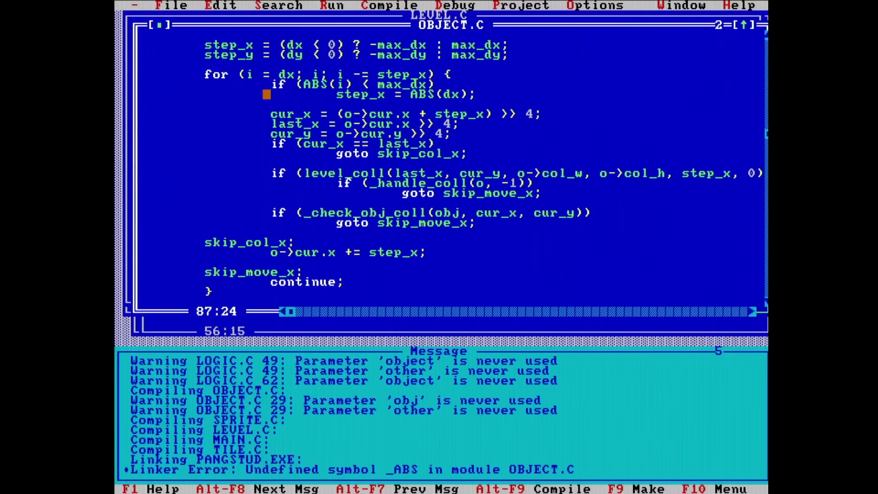
# Delete the undefined ABS name in OBJECT.C's step_x check and leave the DOS shell
pyautogui.press('BackSpace')
pyautogui.press('BackSpace')
pyautogui.press('BackSpace')
pyautogui.write('abs')
pyautogui.press('pagedown')
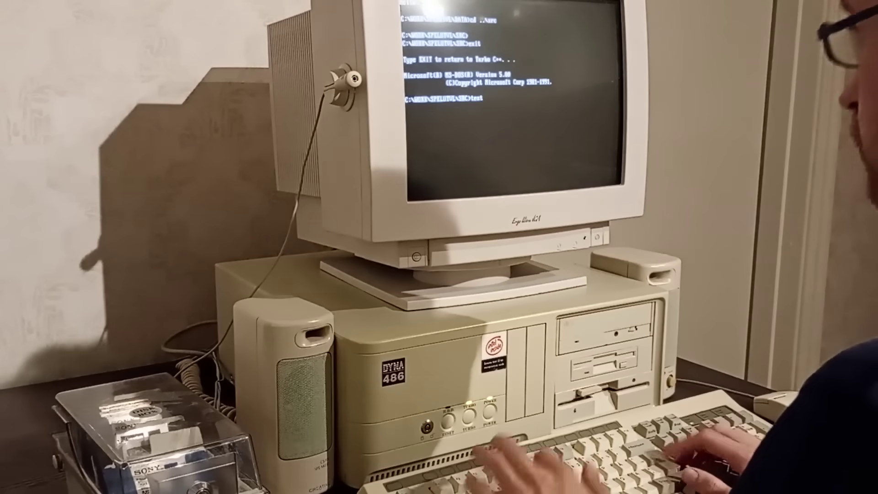
pyautogui.press('Return')
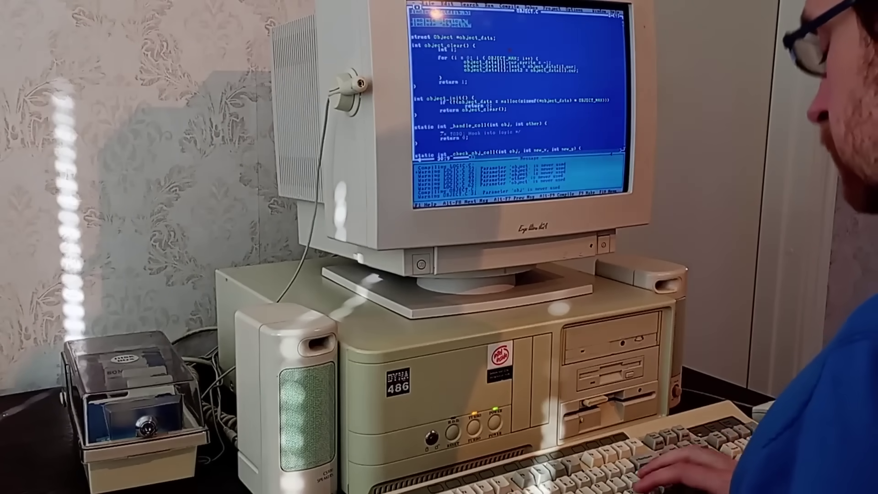
pyautogui.write('static int _check_obj_coll(int obj, int new_x, int new_y) {')
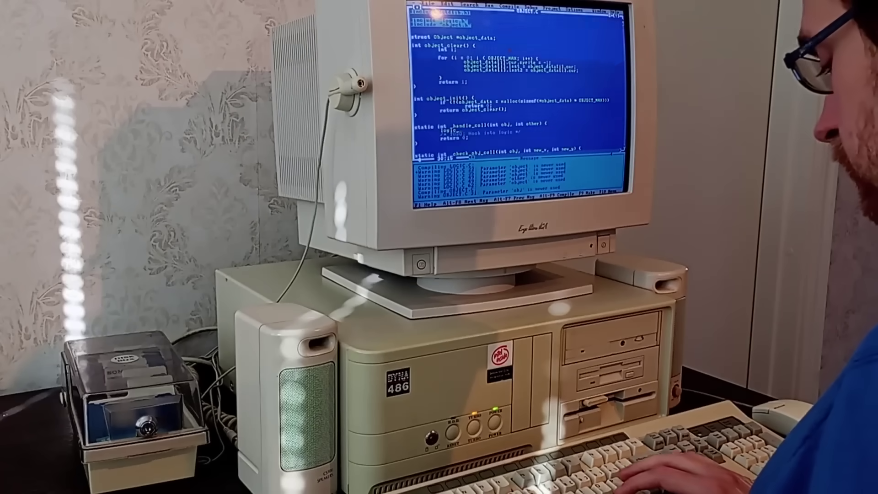
# Add a new line in _handle_coll and check the logic_collision declaration in LOGIC.H
pyautogui.press('Return')
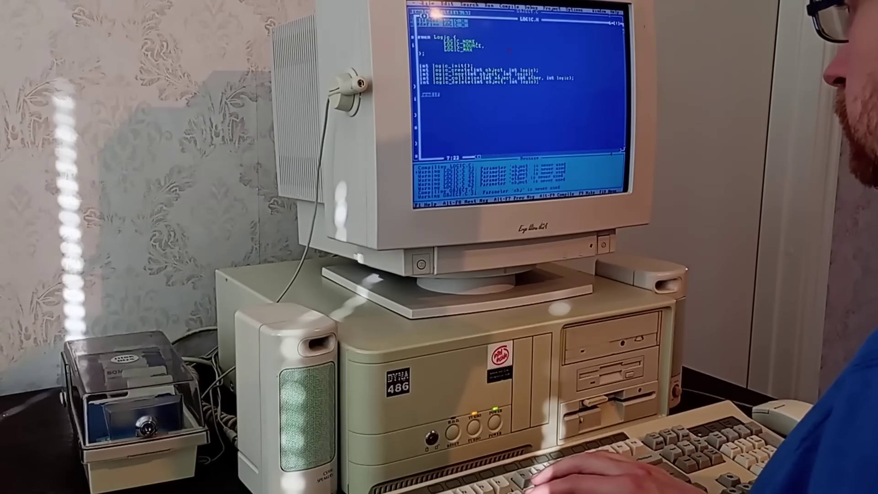
pyautogui.press('F6')
pyautogui.write('log')
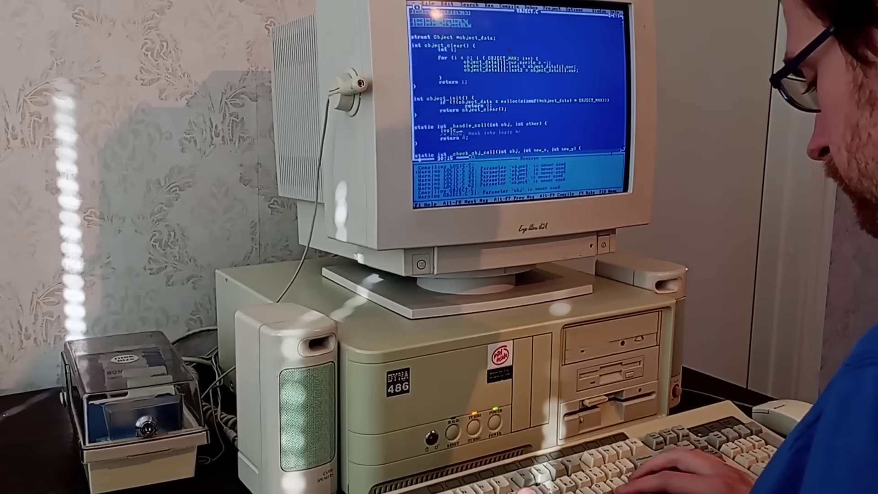
pyautogui.write('ic_collision(')
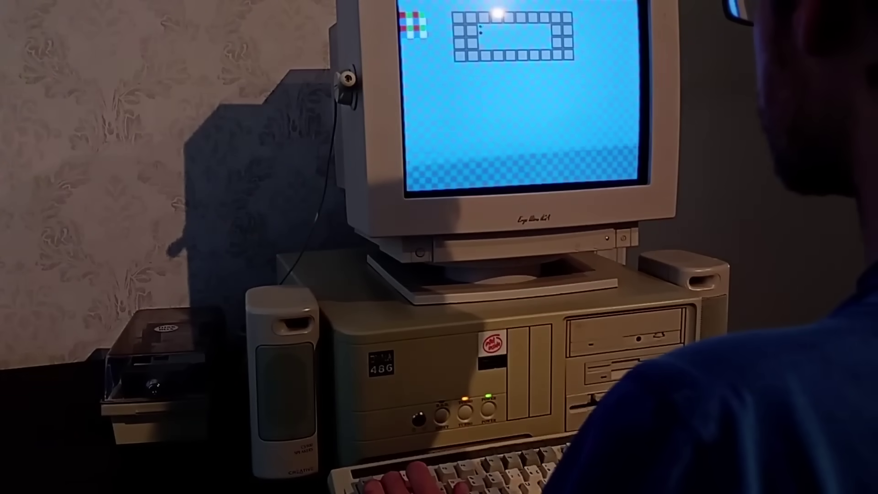
# Quit the game and page through XLIBREF1.DOC's mouse functions and xmouse.h variables
pyautogui.press('Escape')
pyautogui.press('pagedown')
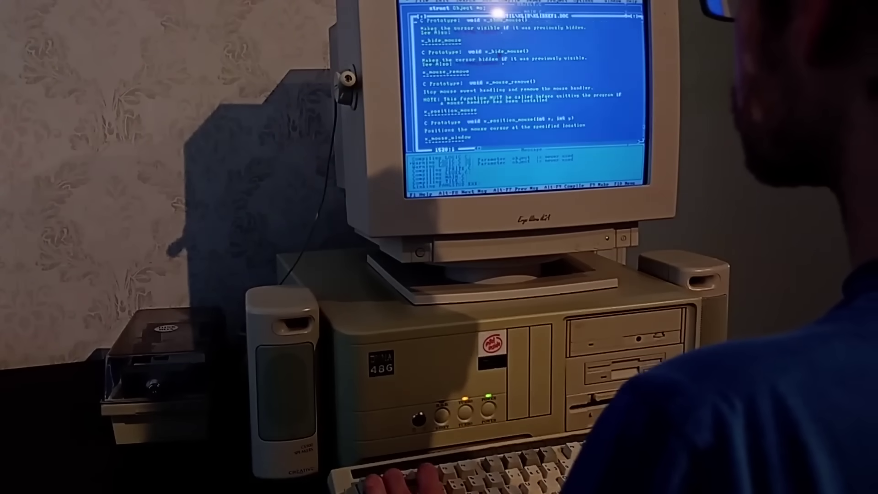
pyautogui.press('pageup')
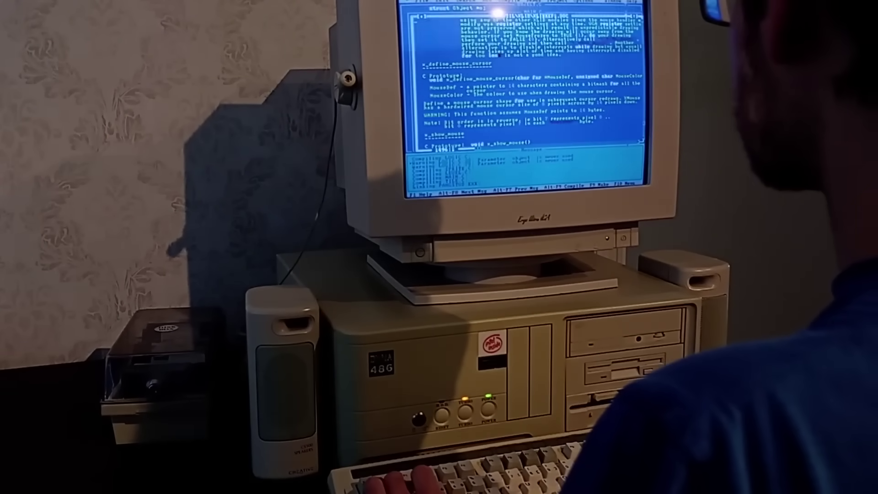
pyautogui.press('pageup')
pyautogui.press('pageup')
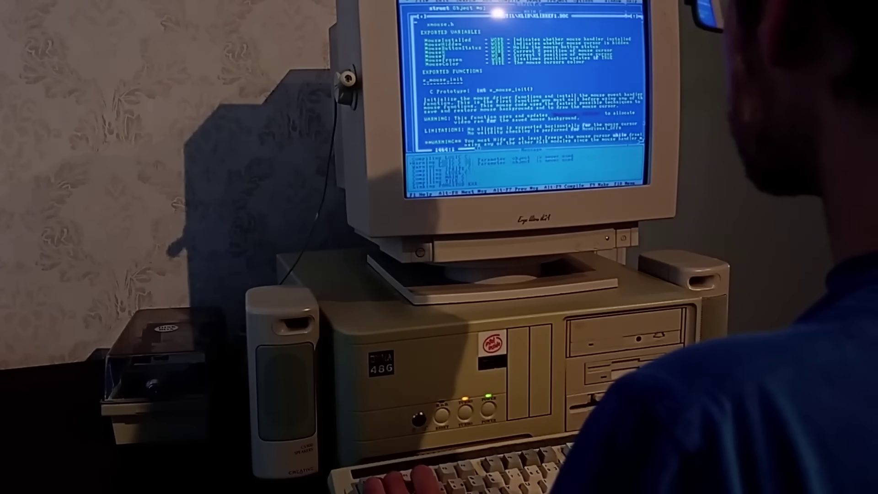
# Switch to MOUSE.C's mouse_cursor declaration, then build and test-run the game
pyautogui.press('F6')
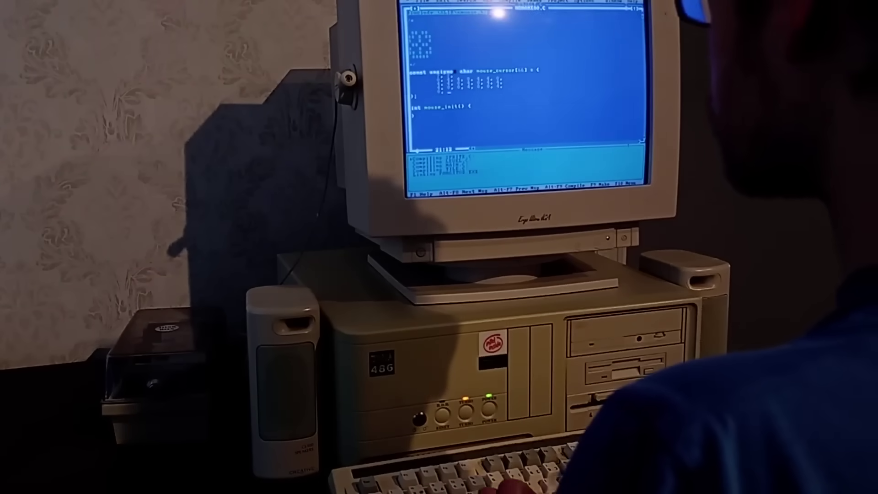
pyautogui.hotkey('ctrl', 'Right')
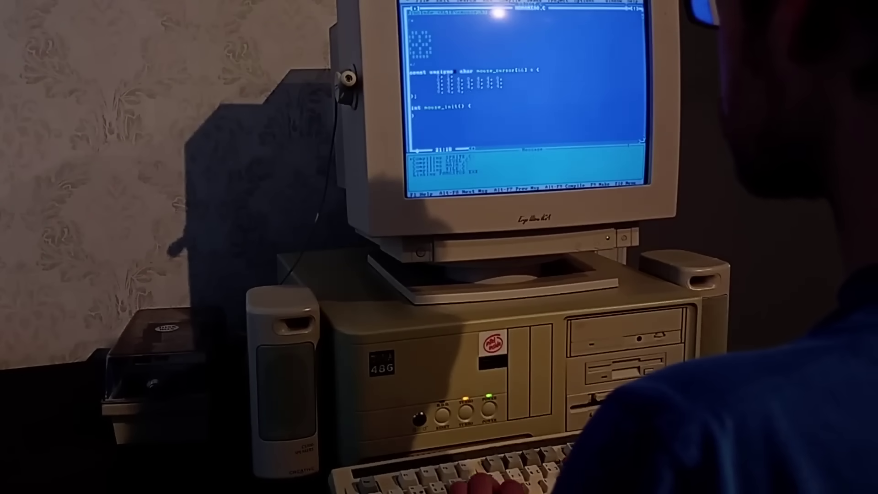
pyautogui.hotkey('ctrl', 'Right')
pyautogui.hotkey('ctrl', 'F9')
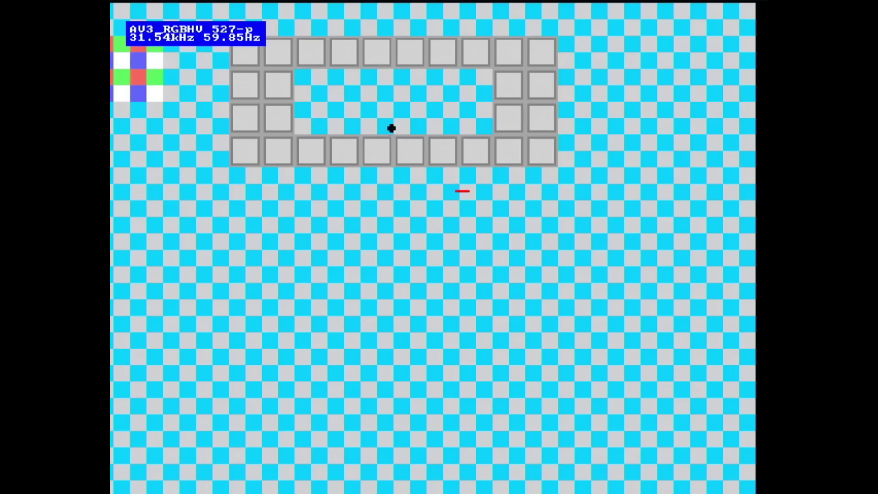
pyautogui.press('Escape')
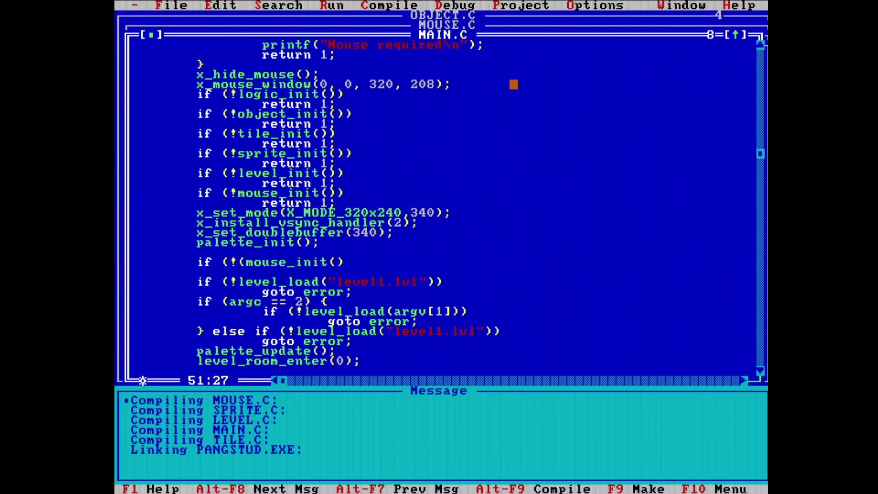
pyautogui.write(')')
# Close MAIN.C's mouse_init() condition, then quit the test run showing the red reticle
pyautogui.press('Return')
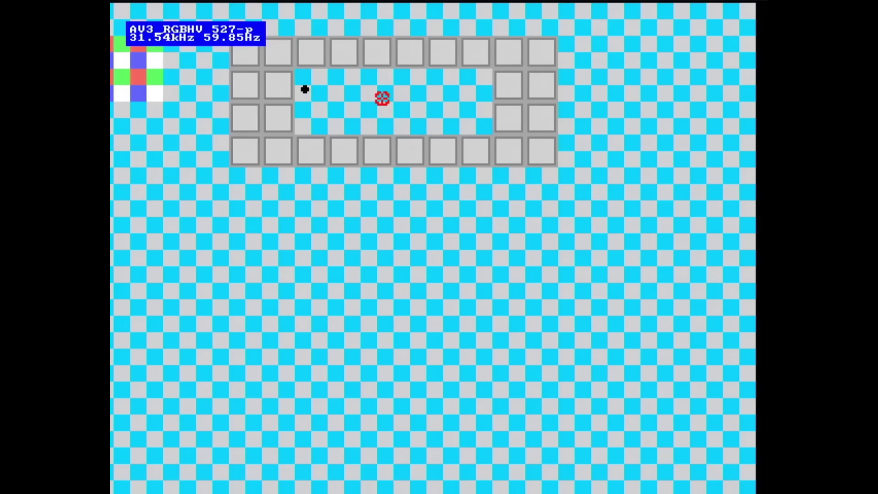
pyautogui.press('Escape')
# Paste the Set_New_Int9 call above x_set_mode in MAIN.C
pyautogui.click(225, 5)
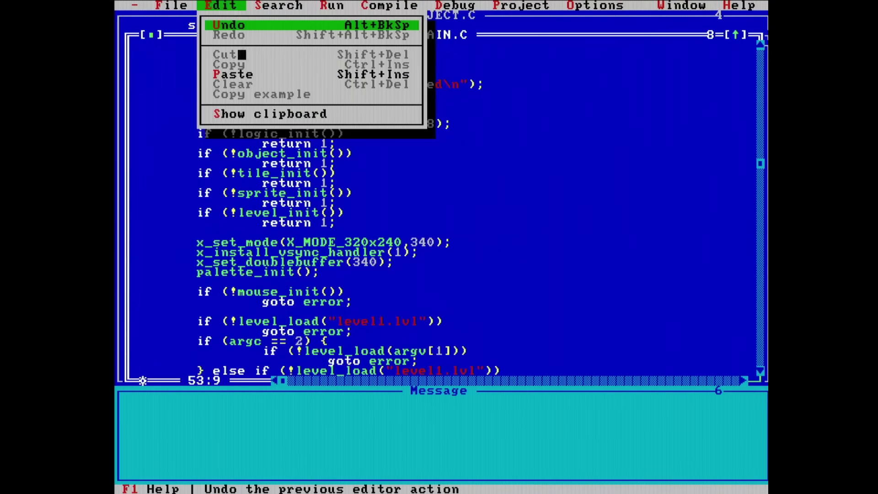
pyautogui.click(250, 74)
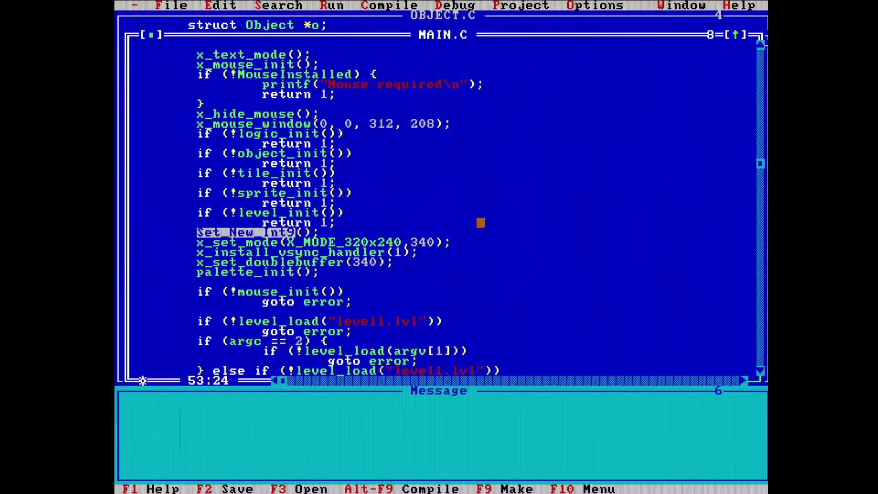
pyautogui.hotkey('alt', '9')
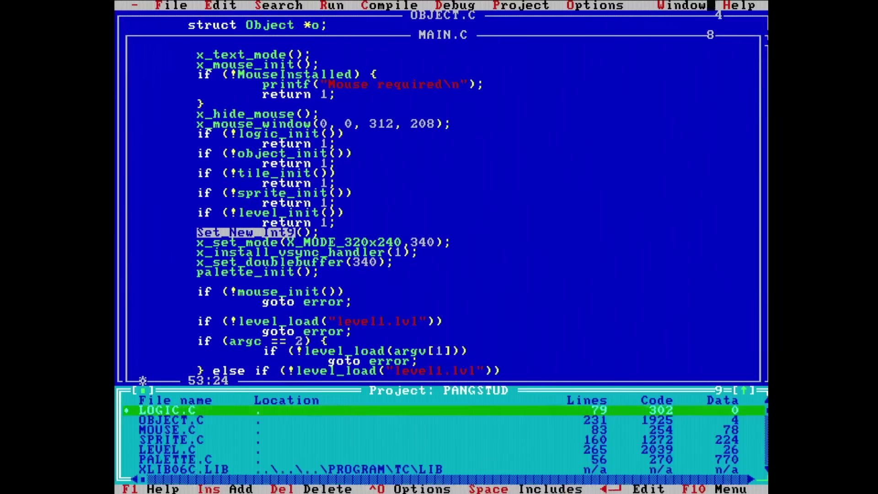
# Switch to the KEY.H header through Window > List all
pyautogui.click(678, 5)
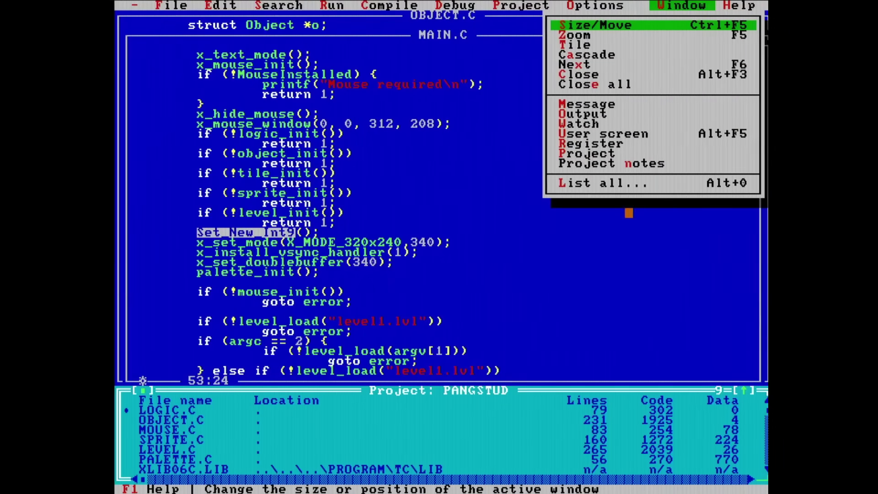
pyautogui.click(627, 183)
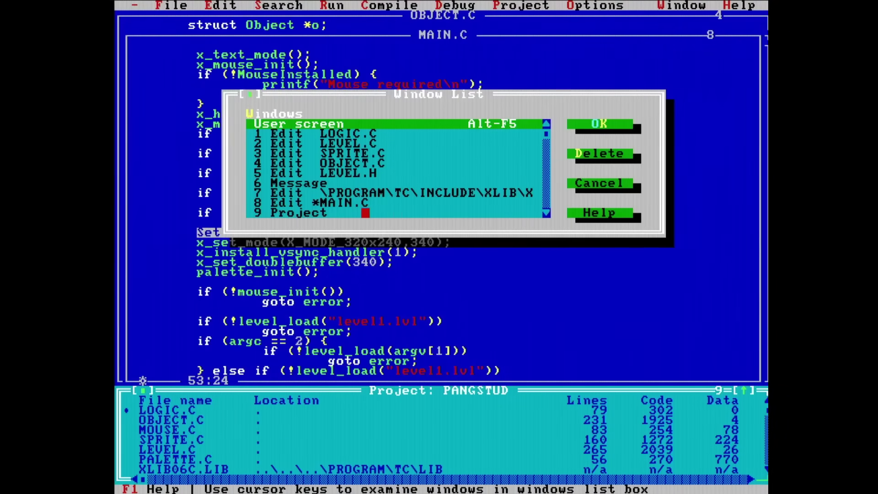
pyautogui.click(547, 213)
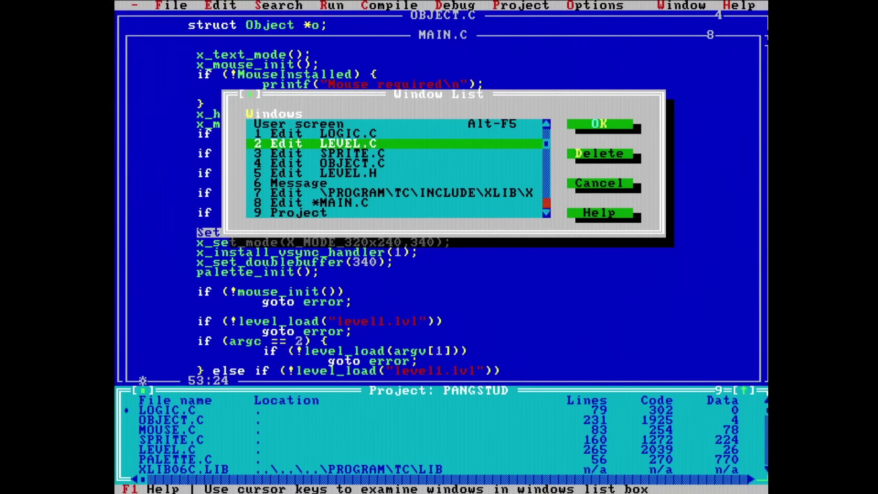
pyautogui.click(547, 193)
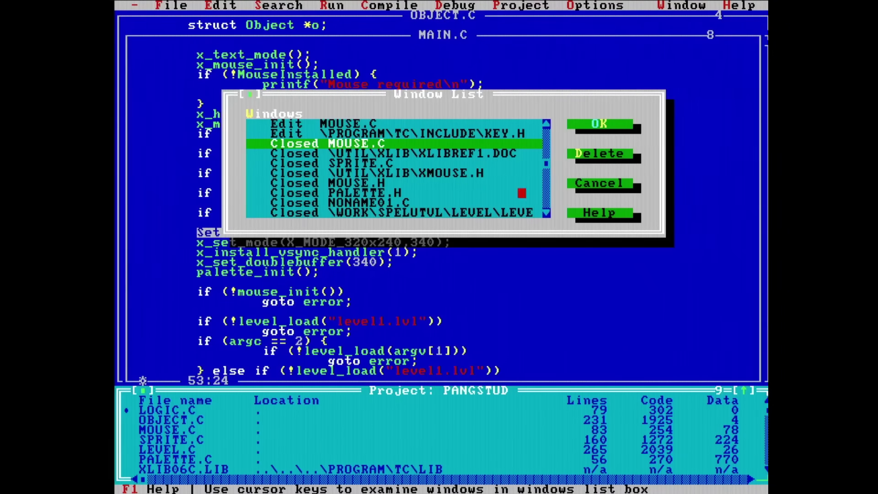
pyautogui.click(332, 133)
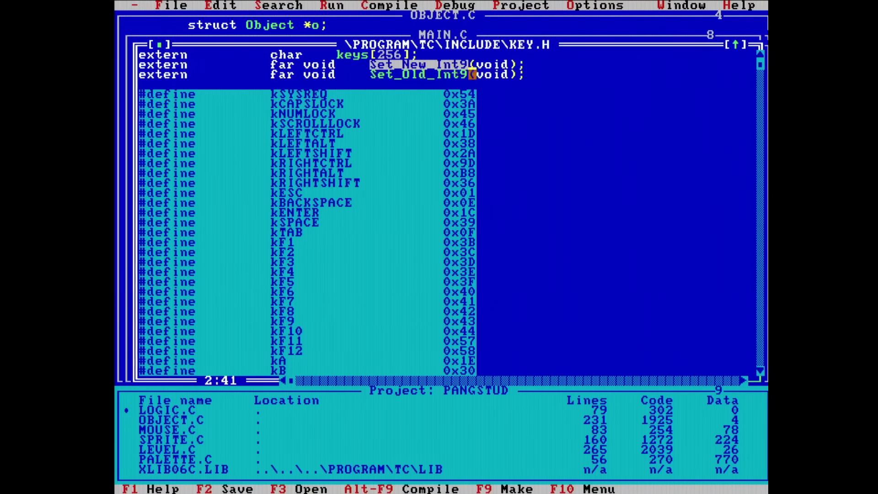
# Select the Set_Old_Int9 name in KEY.H
pyautogui.moveTo(464, 74); pyautogui.dragTo(415, 74)
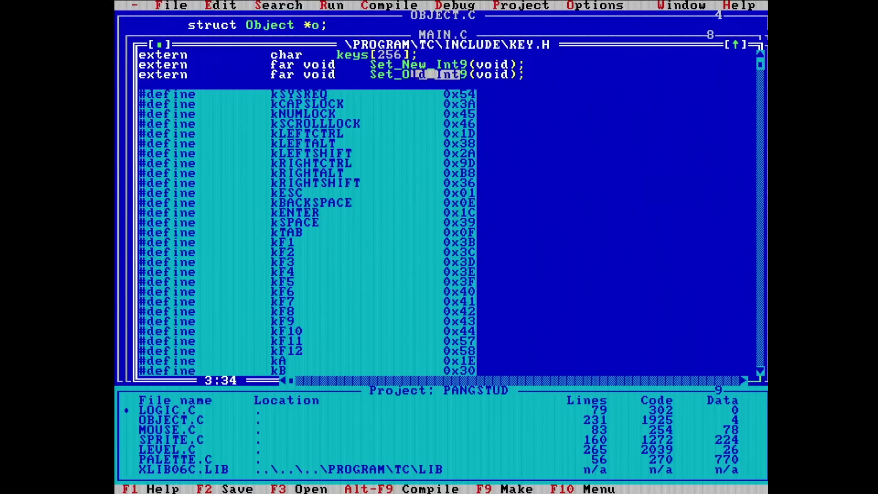
pyautogui.click(372, 75)
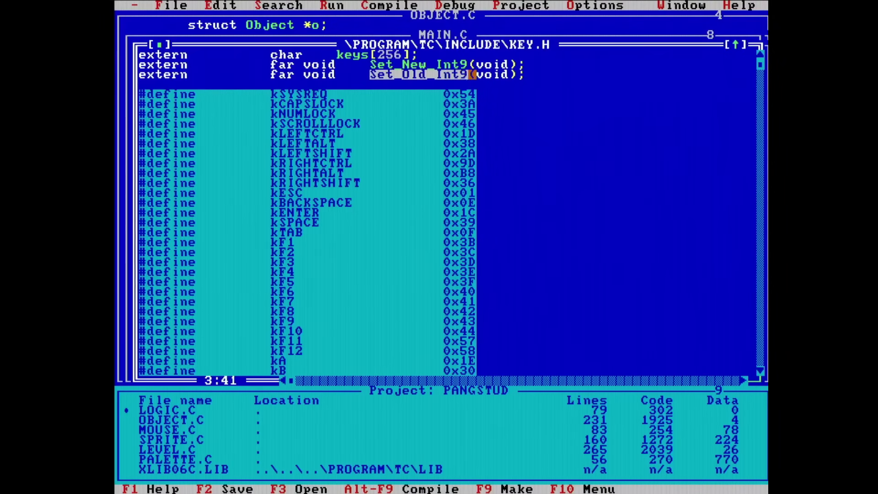
pyautogui.click(184, 5)
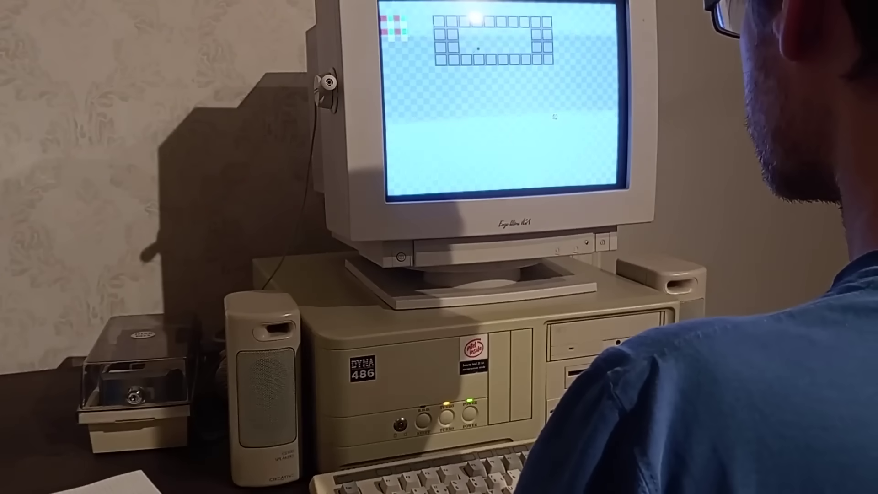
# Exit PANGSTUD to the DOS prompt and relaunch it from the command history
pyautogui.press('Escape')
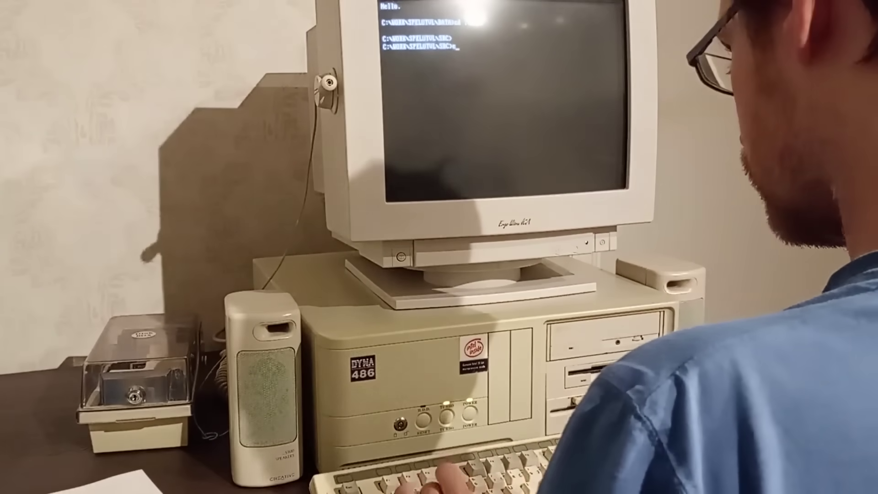
pyautogui.press('Up')
pyautogui.press('Return')
pyautogui.press('Down')
pyautogui.press('Down')
pyautogui.press('Down')
pyautogui.press('Down')
pyautogui.press('Down')
pyautogui.press('Down')
# Compile PLAYER.C, step through its warnings, and quit the player test run
pyautogui.press('F9')
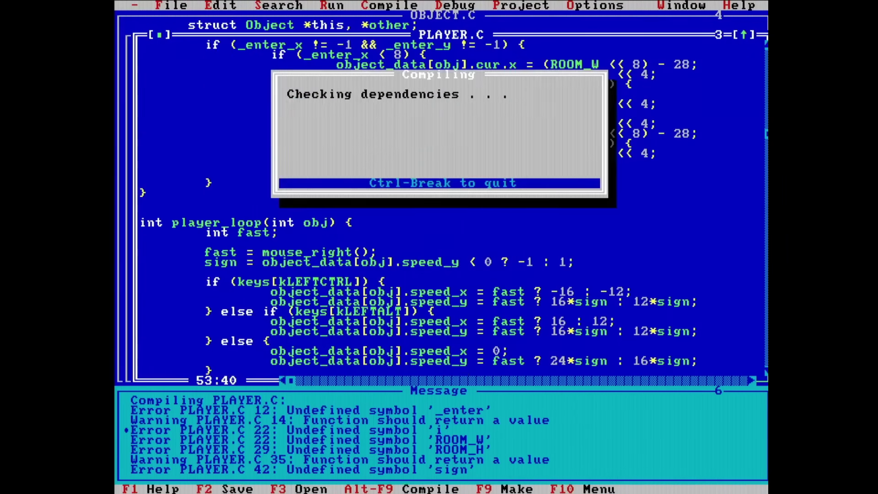
pyautogui.press('Return')
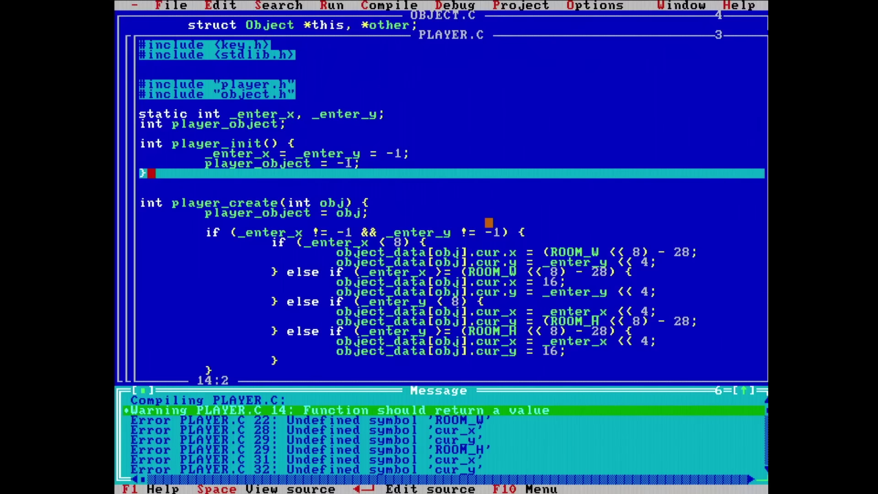
pyautogui.press('Return')
pyautogui.hotkey('ctrl', 'w')
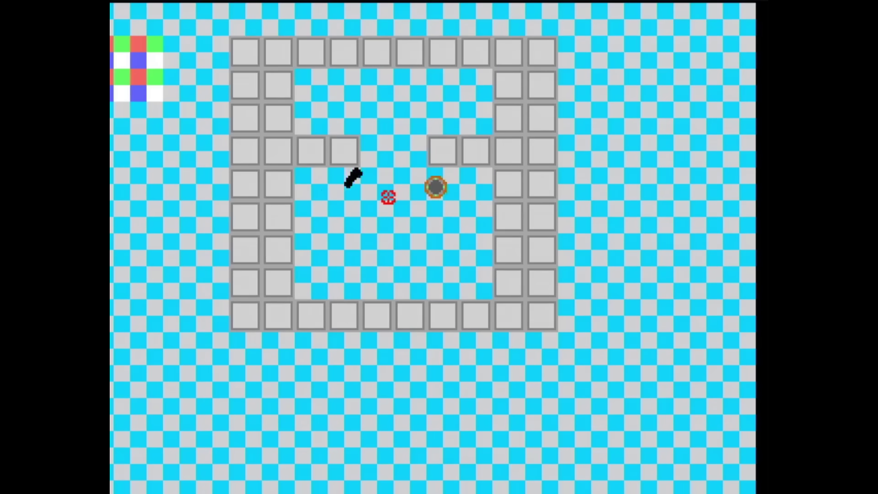
pyautogui.press('Escape')
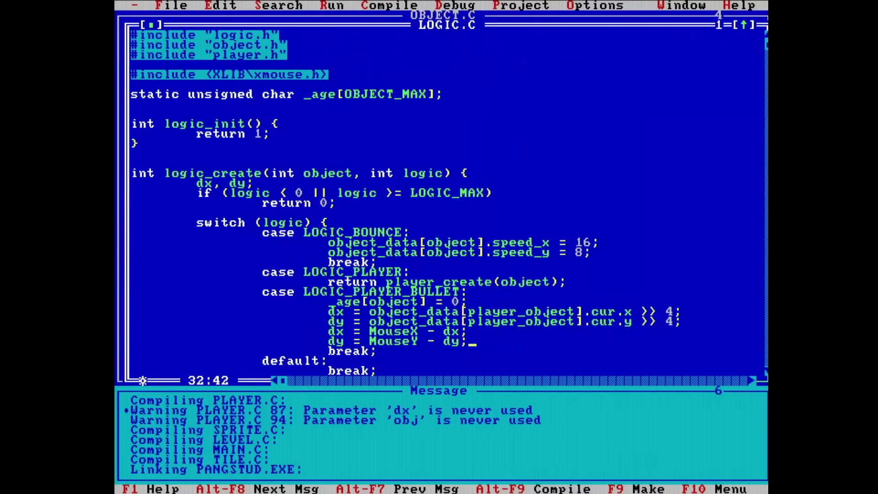
pyautogui.write(';')
# Finish the MouseY line in LOGIC.C and open the sqrt help topic
pyautogui.press('Return')
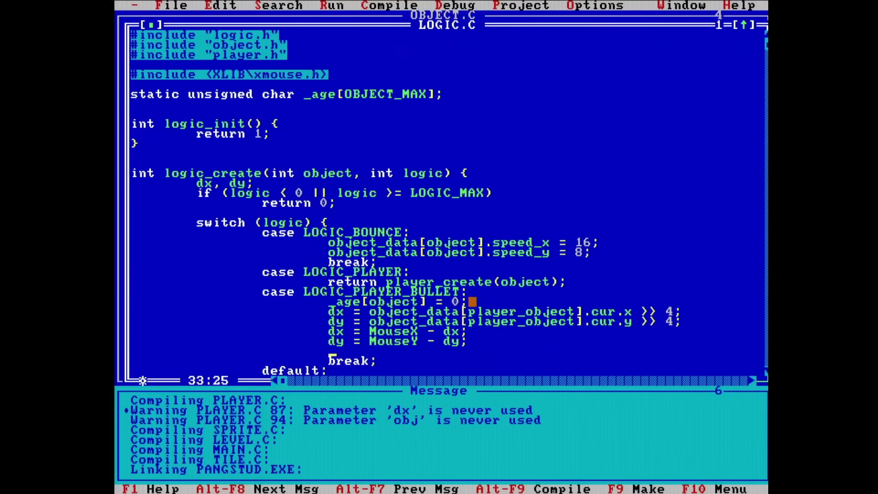
pyautogui.hotkey('shift', 'F1')
pyautogui.write('s')
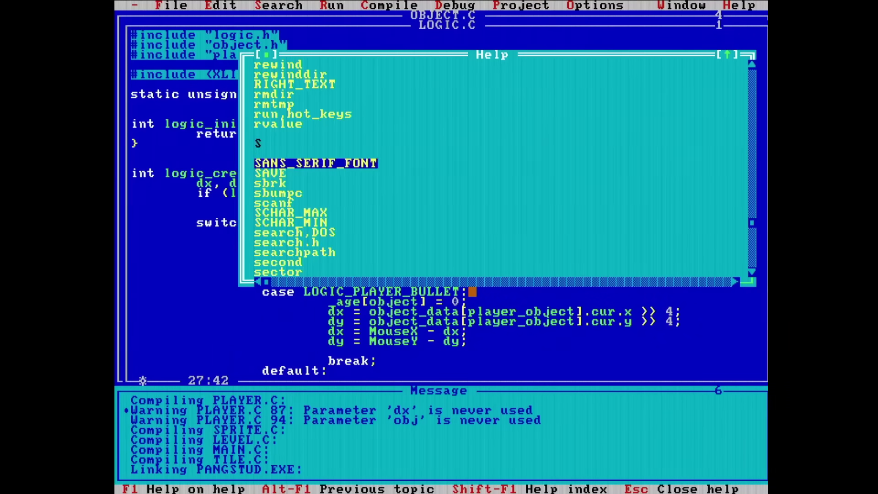
pyautogui.write('qrt')
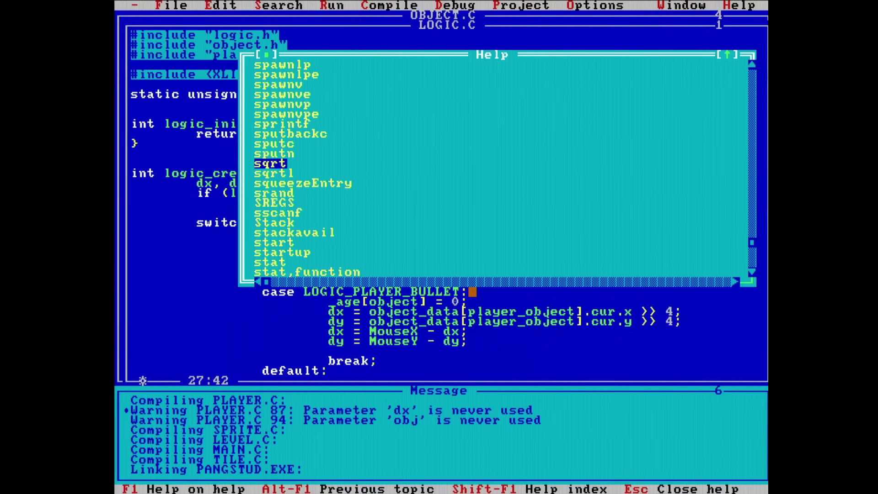
pyautogui.press('Return')
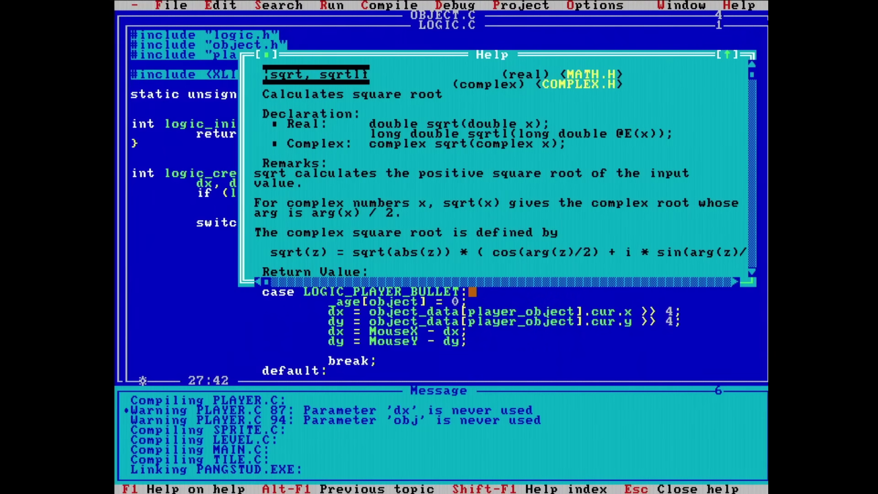
# Read the sqrt topic's return value, portability notes and example, then close help
pyautogui.press('pagedown')
pyautogui.press('pageup')
pyautogui.press('pagedown')
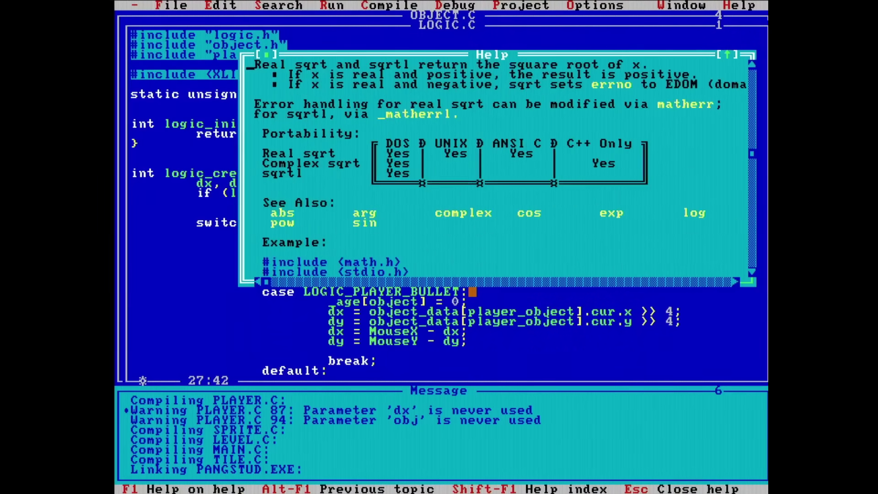
pyautogui.press('pagedown')
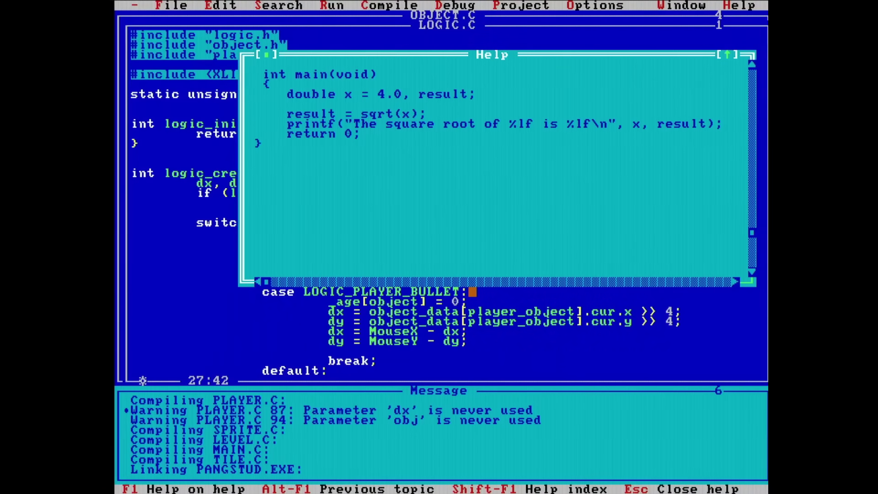
pyautogui.press('Escape')
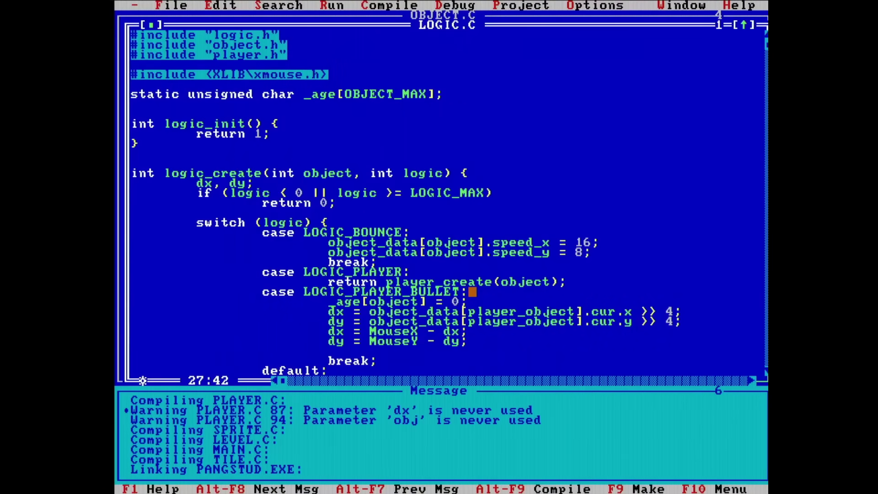
# Show RSPEED_L.C's speed lookup table, then run PANGSTUD and move the player down and up
pyautogui.press('pagedown')
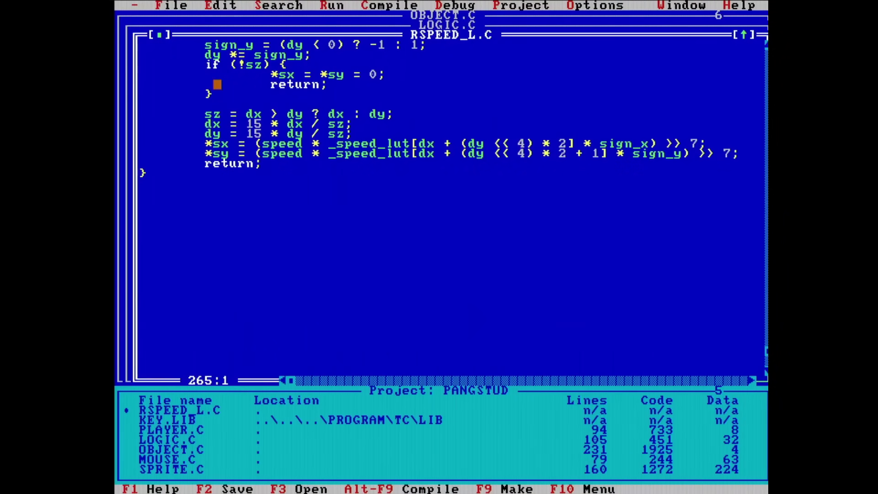
pyautogui.press('pageup')
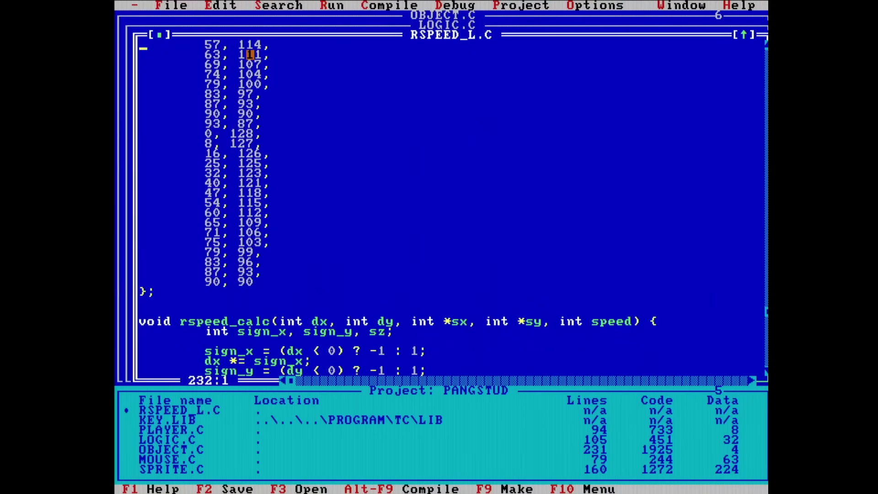
pyautogui.hotkey('ctrl', 'F9')
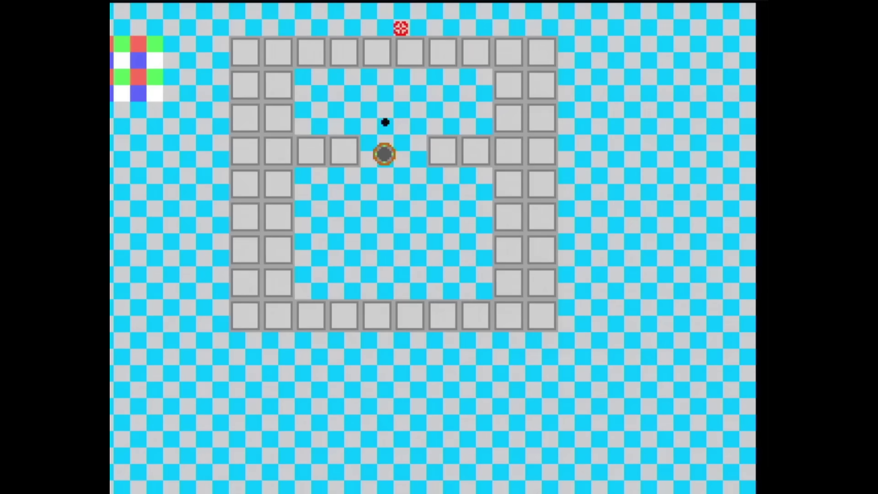
pyautogui.press('Down')
pyautogui.press('Down')
pyautogui.press('Up')
pyautogui.press('Up')
pyautogui.press('Up')
pyautogui.press('Up')
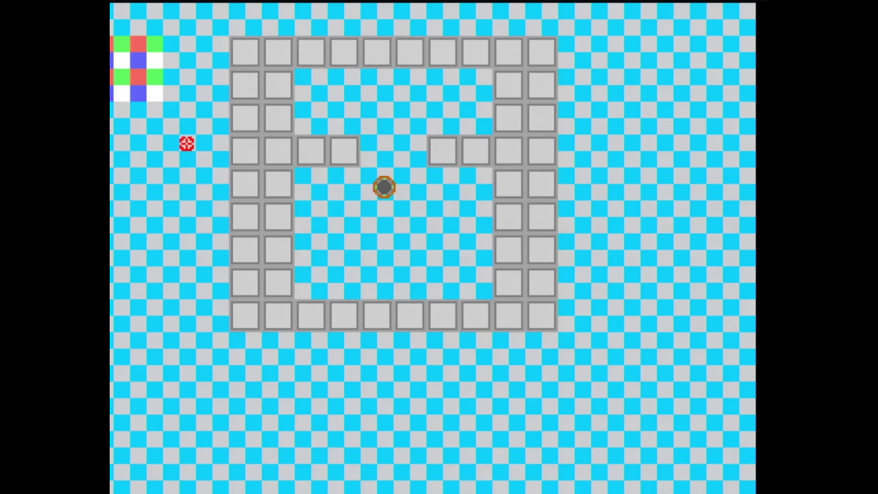
# Quit the game, rerun PANGSTUD with Ctrl-F9 and steer the player right and down
pyautogui.press('Escape')
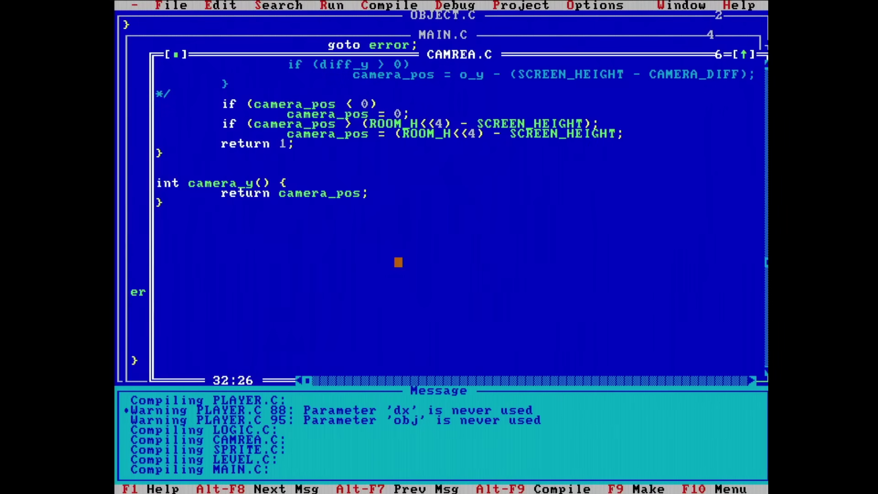
pyautogui.write('100')
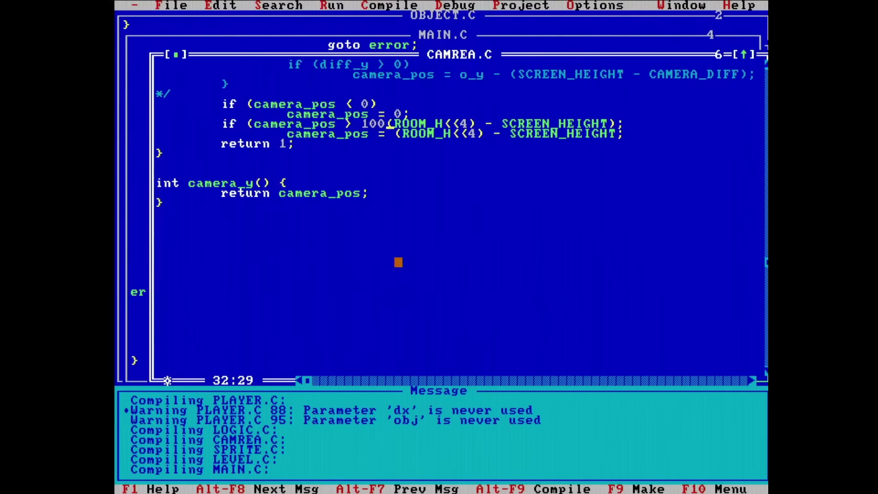
pyautogui.write(')')
pyautogui.hotkey('ctrl', 'F9')
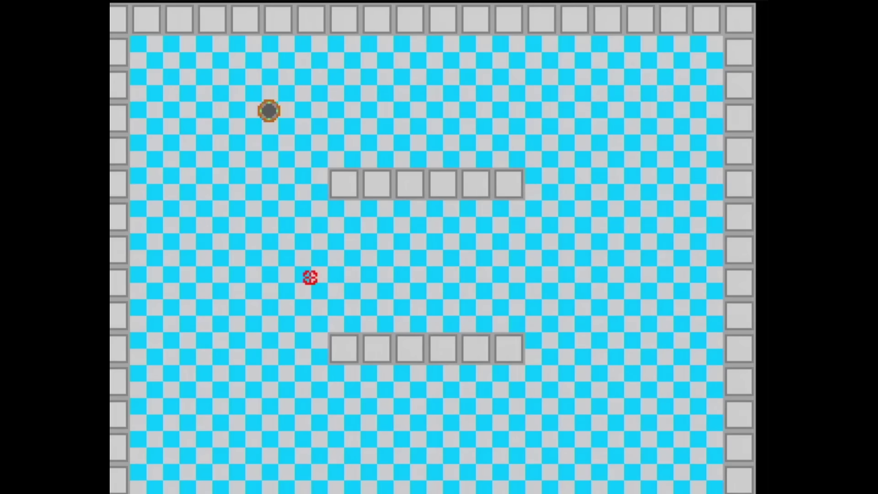
pyautogui.press('Right')
pyautogui.press('Down')
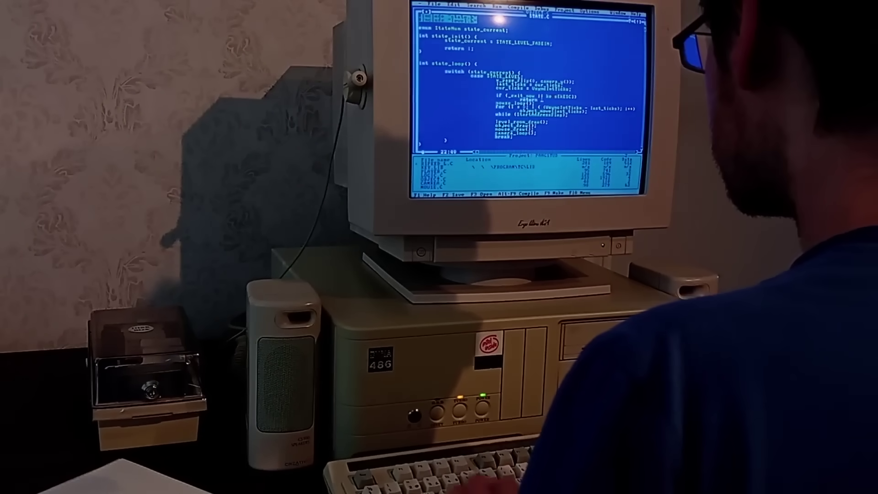
pyautogui.press('Right')
pyautogui.press('Right')
pyautogui.press('Right')
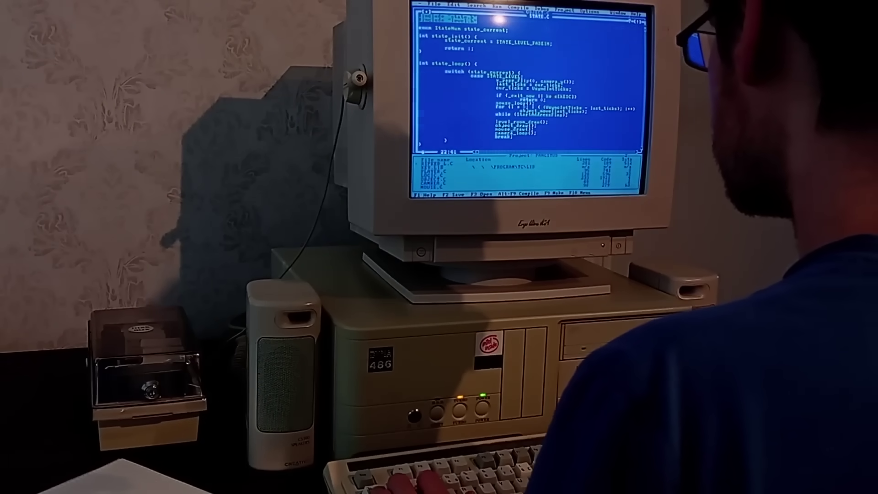
pyautogui.write('0')
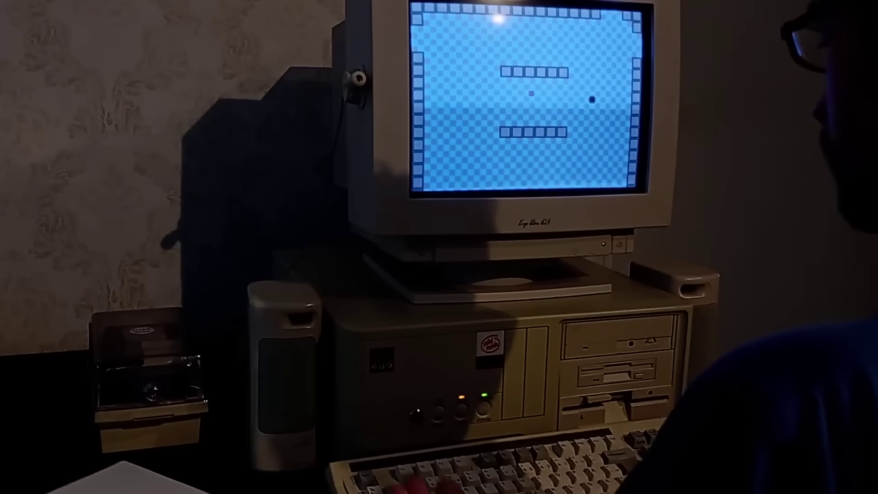
# Leave the game, undo the sz line insertion and remove the empty line above dx
pyautogui.press('Escape')
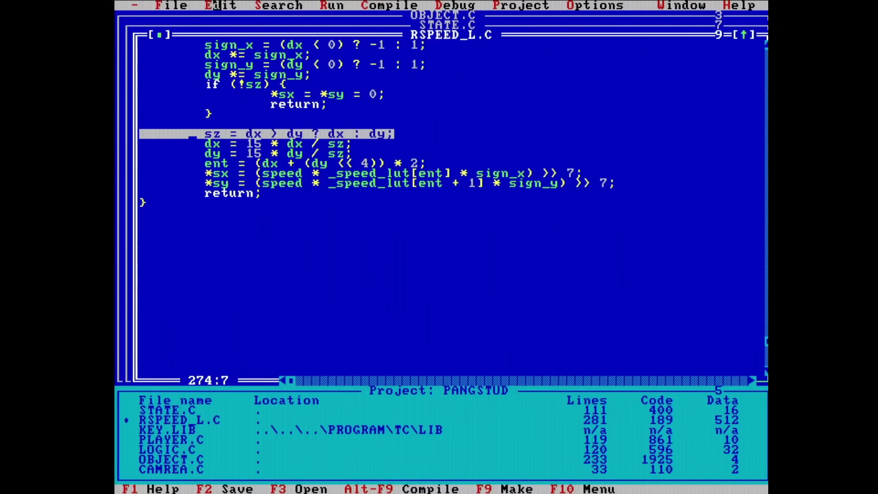
pyautogui.click(219, 6)
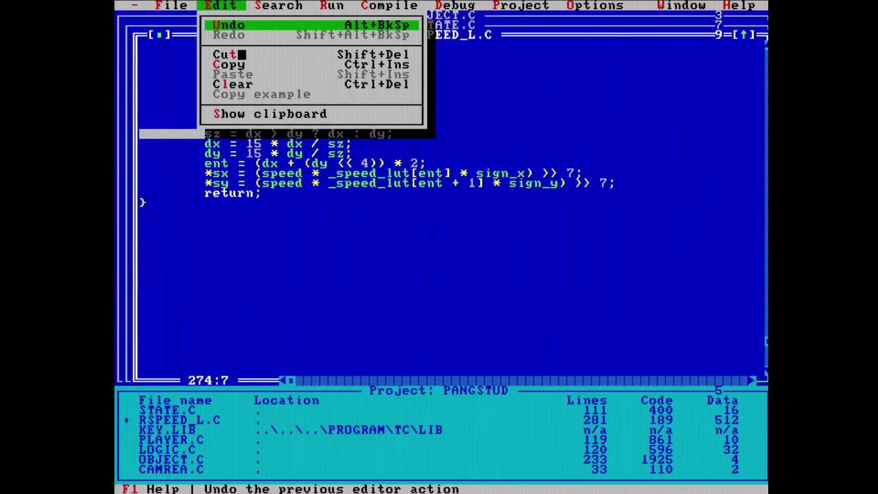
pyautogui.press('Return')
pyautogui.press('BackSpace')
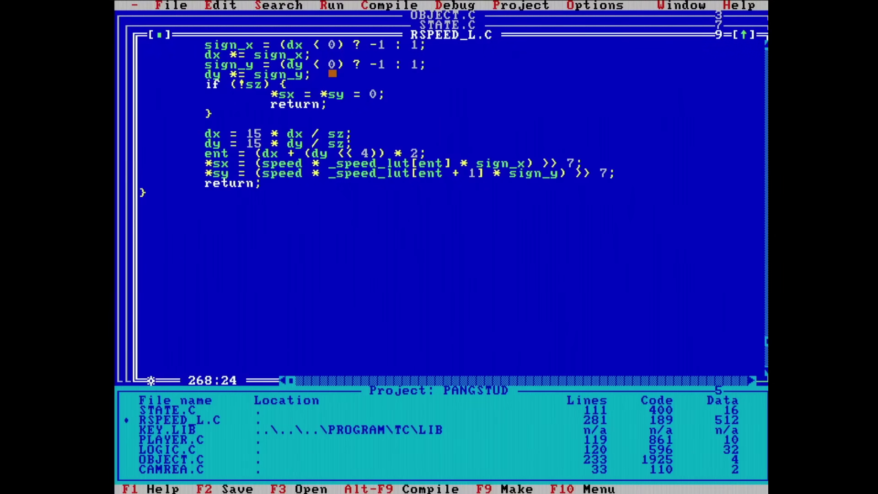
# Paste 'sz = dx > dy ? dx : dy;' on a new line after 'dy *= sign_y;' and fix its indent
pyautogui.press('Return')
pyautogui.click(227, 5)
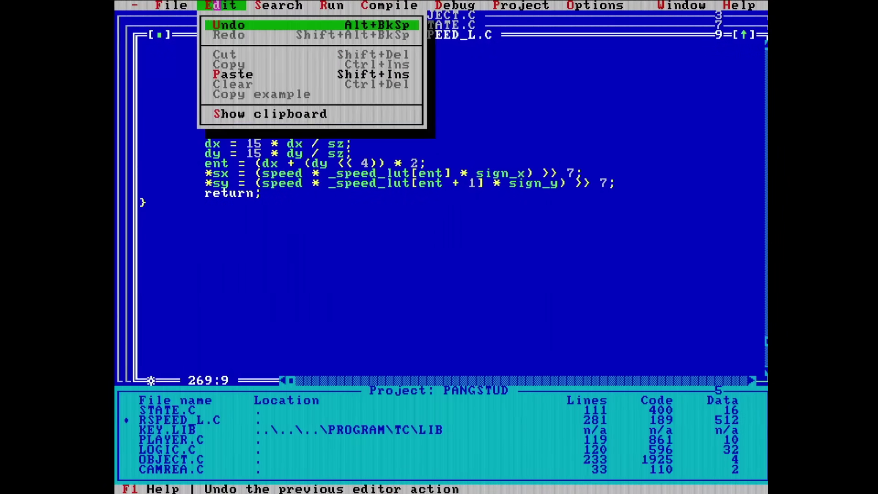
pyautogui.click(232, 74)
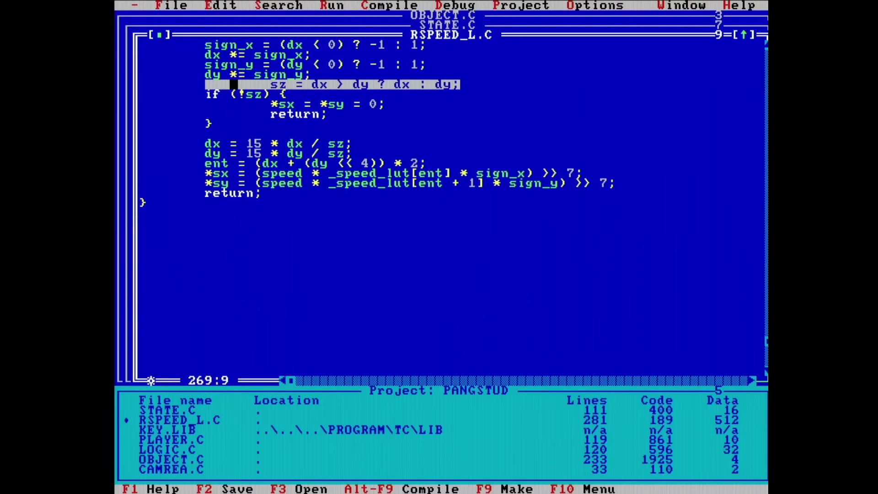
pyautogui.click(258, 84)
pyautogui.press('BackSpace')
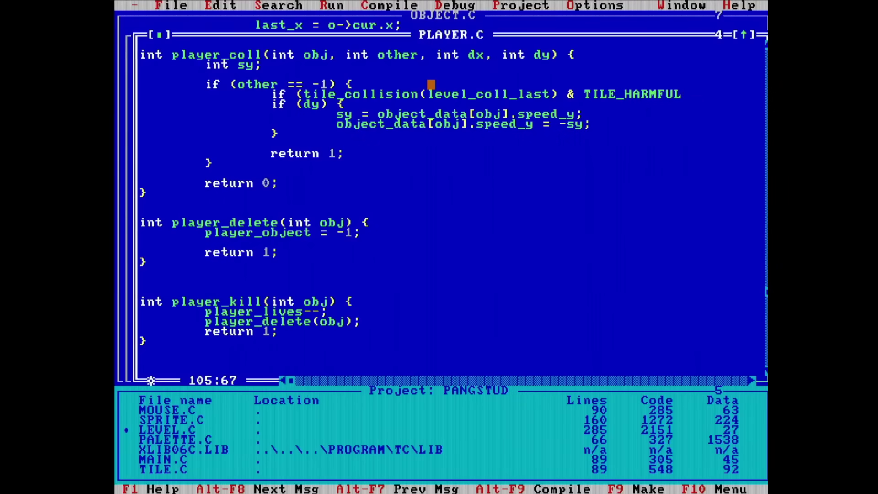
# Add a new indented line below the TILE_HARMFUL check in player_coll
pyautogui.press('Return')
pyautogui.press('Tab')
pyautogui.write('p')
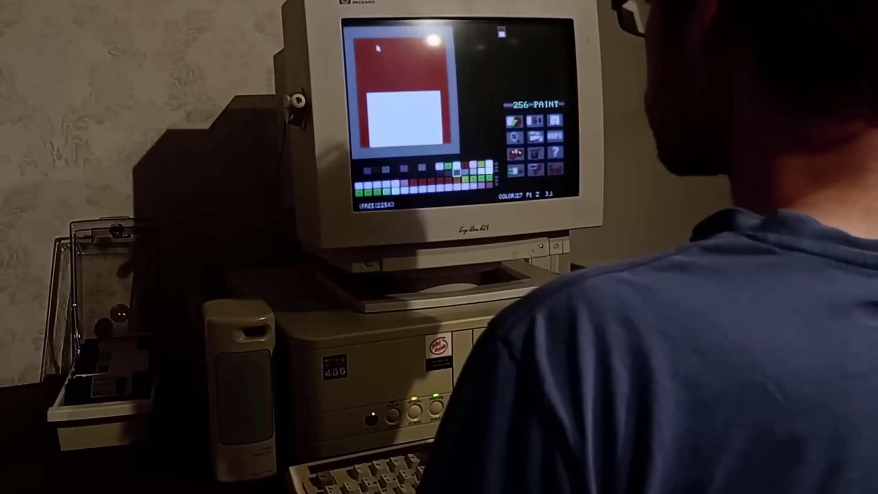
# Draw a light grey diagonal pencil stroke near the top of the red sprite
pyautogui.click(378, 46)
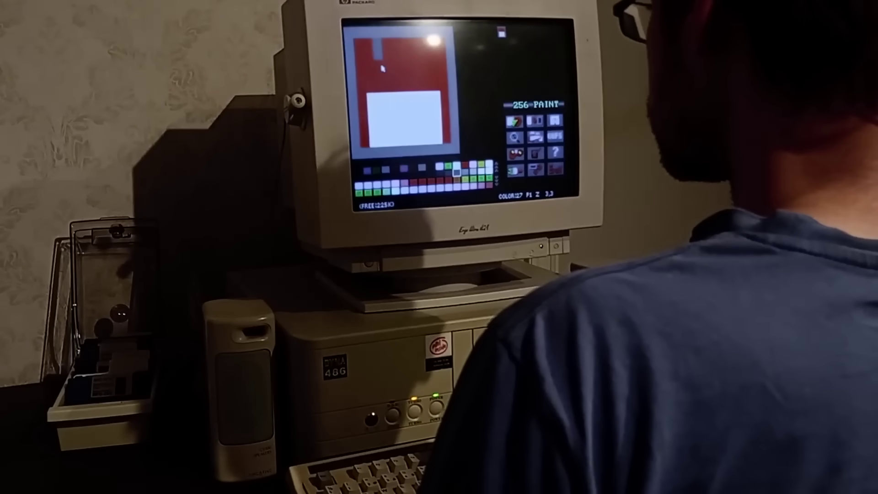
pyautogui.moveTo(381, 55); pyautogui.dragTo(388, 68)
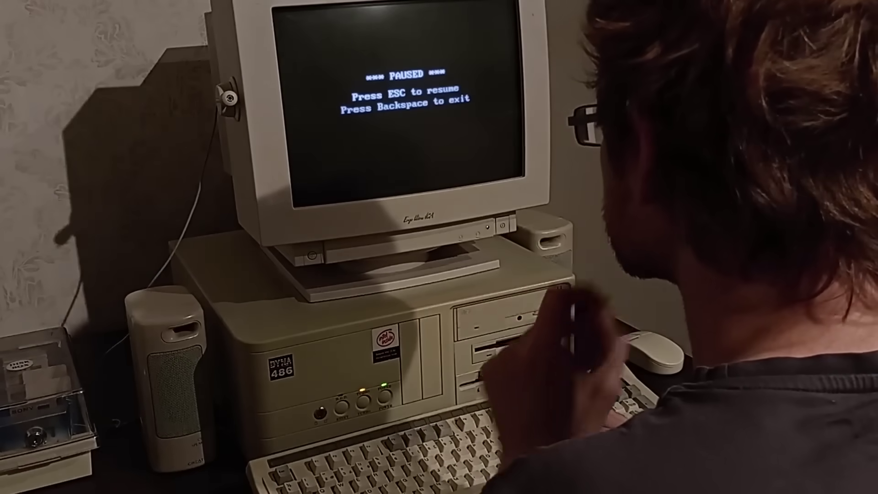
# Exit the paused game and step through the compiler warnings at their source lines
pyautogui.press('BackSpace')
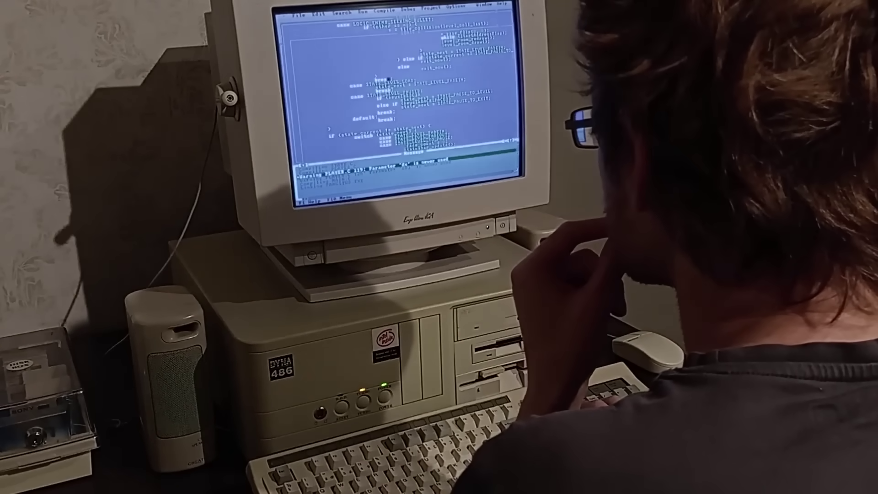
pyautogui.press('Return')
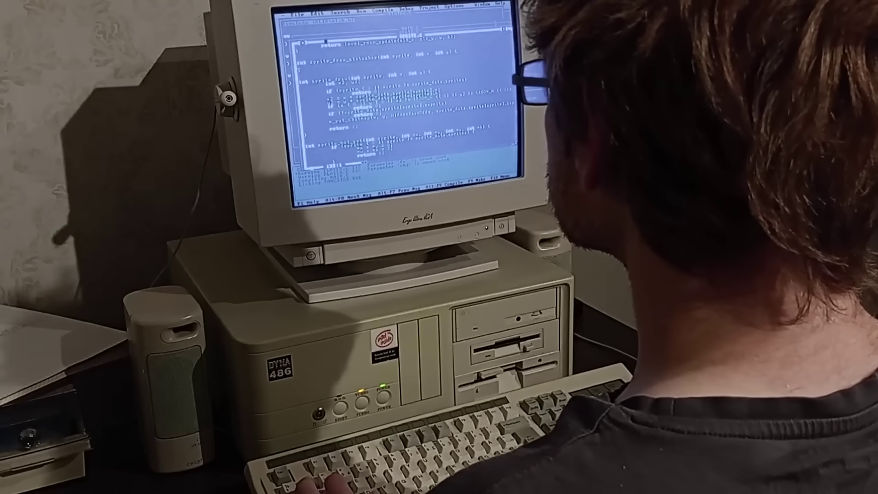
pyautogui.hotkey('alt', 'F8')
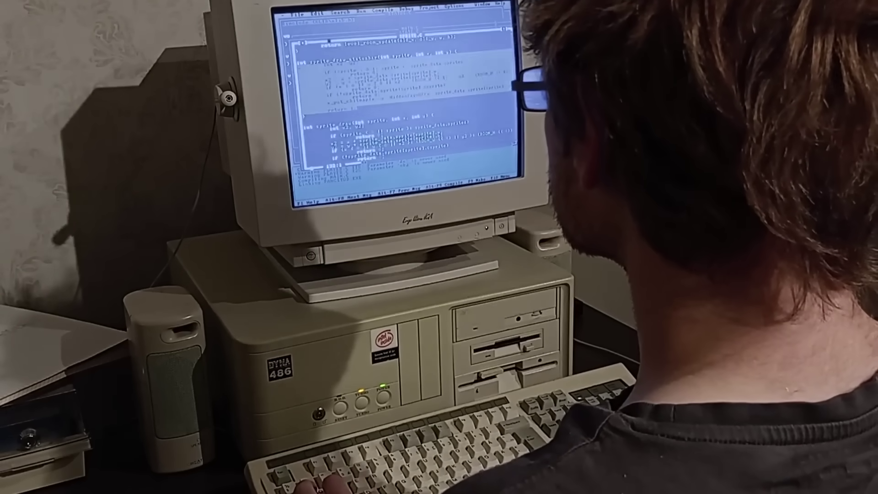
pyautogui.hotkey('alt', 'F8')
pyautogui.hotkey('alt', 'F8')
pyautogui.hotkey('alt', 'F8')
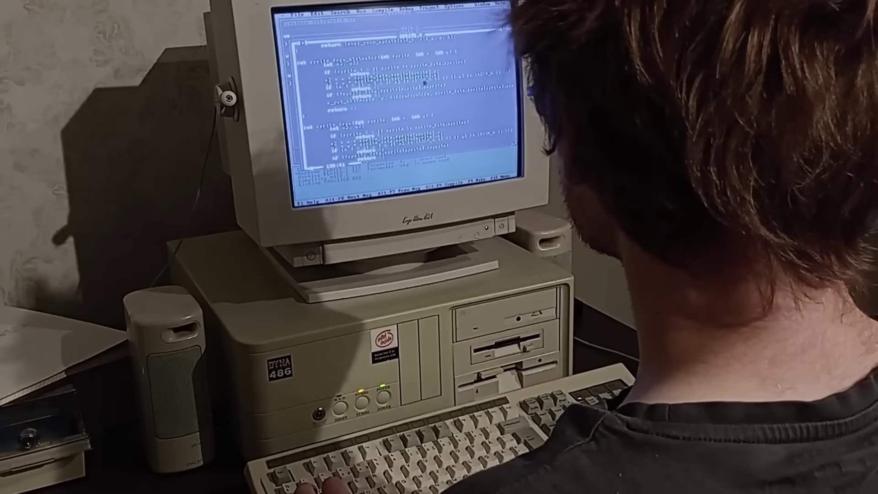
pyautogui.hotkey('alt', 'F8')
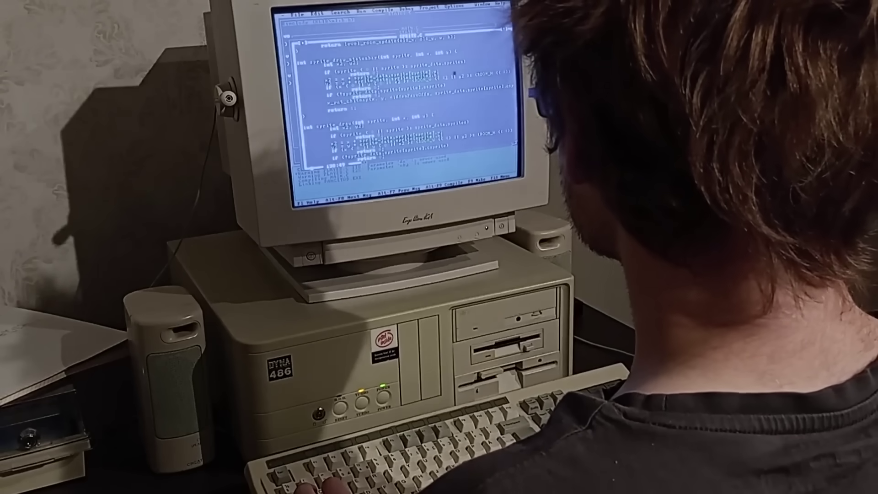
pyautogui.hotkey('alt', 'F8')
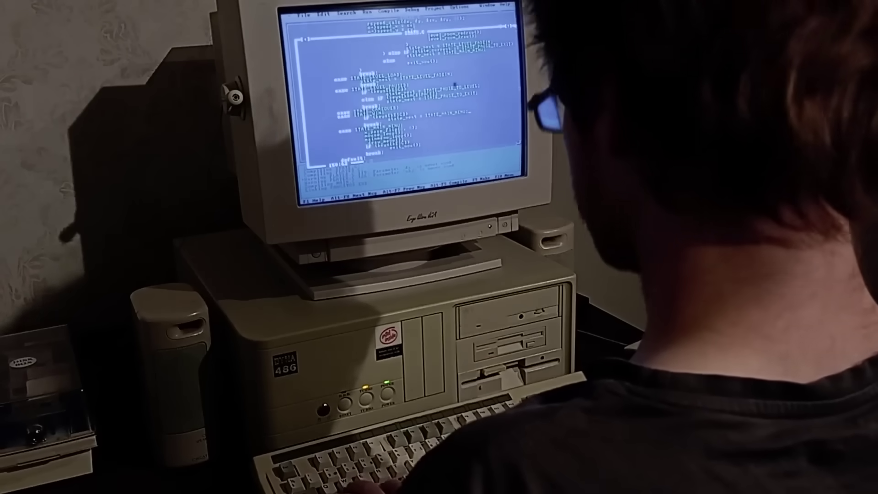
# Build PANGSTUD with Alt-F9 and shell out to DOS from the File menu
pyautogui.hotkey('alt', 'F9')
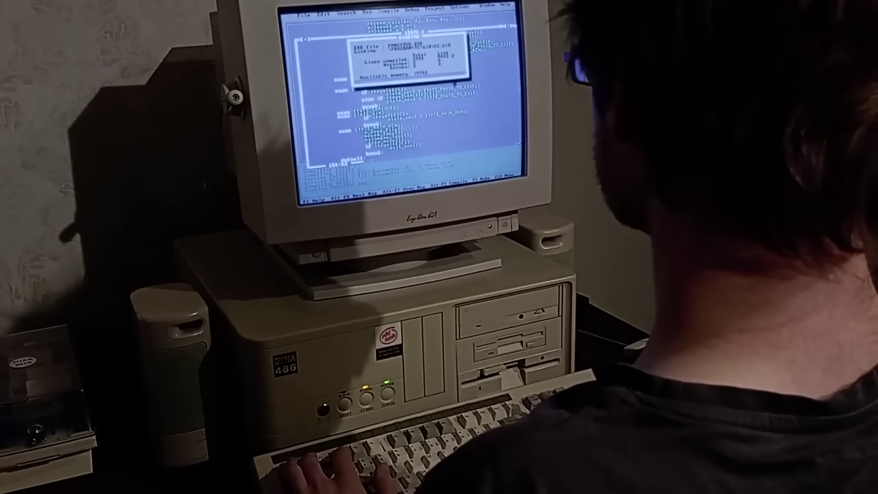
pyautogui.press('Escape')
pyautogui.hotkey('alt', 'f')
pyautogui.press('Up')
pyautogui.press('Up')
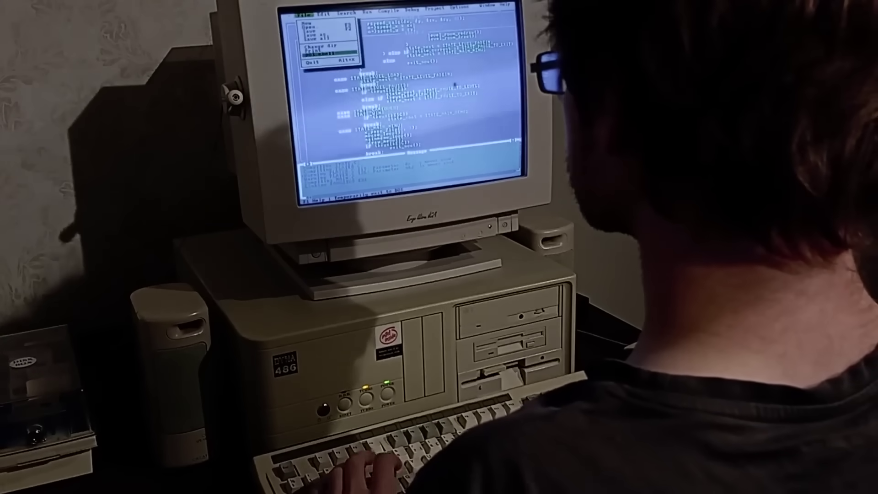
pyautogui.press('Return')
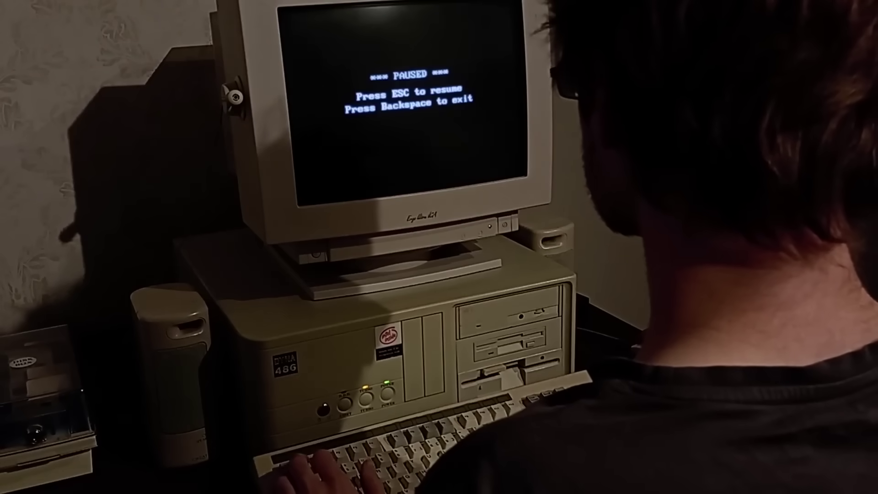
# Return from the Paused and Game Over screens to the level-select menu, then quit to DOS
pyautogui.press('BackSpace')
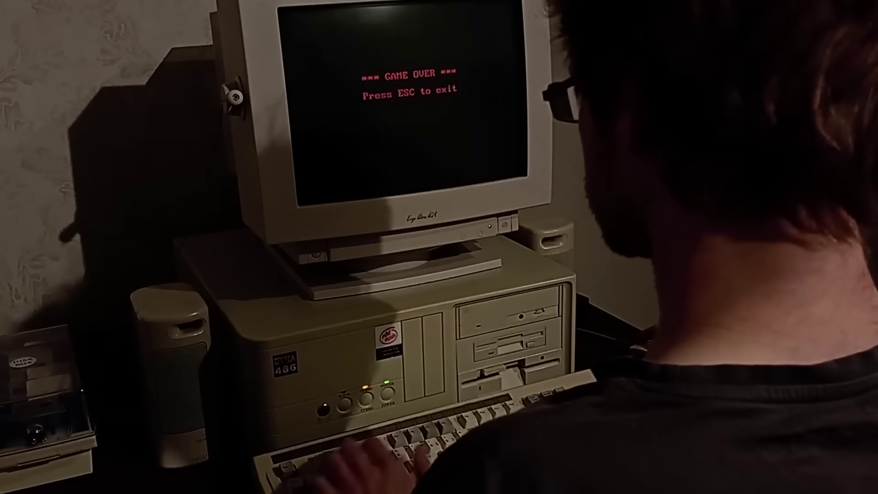
pyautogui.press('Escape')
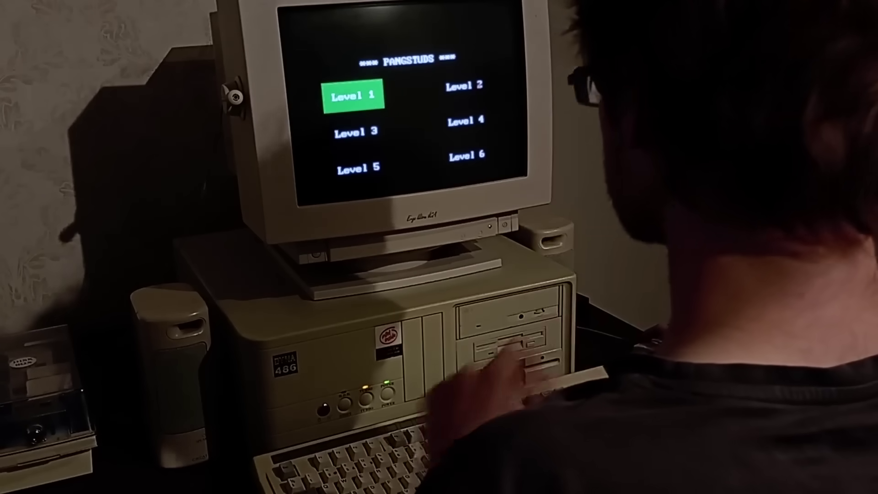
pyautogui.press('Escape')
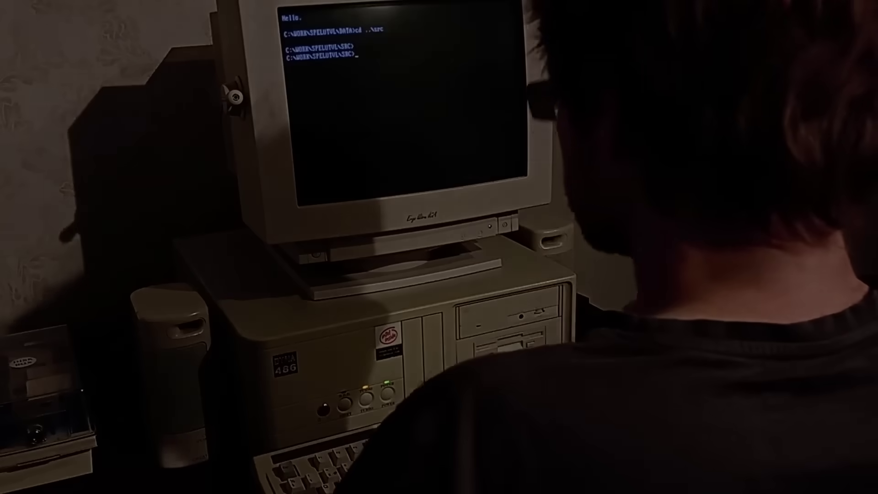